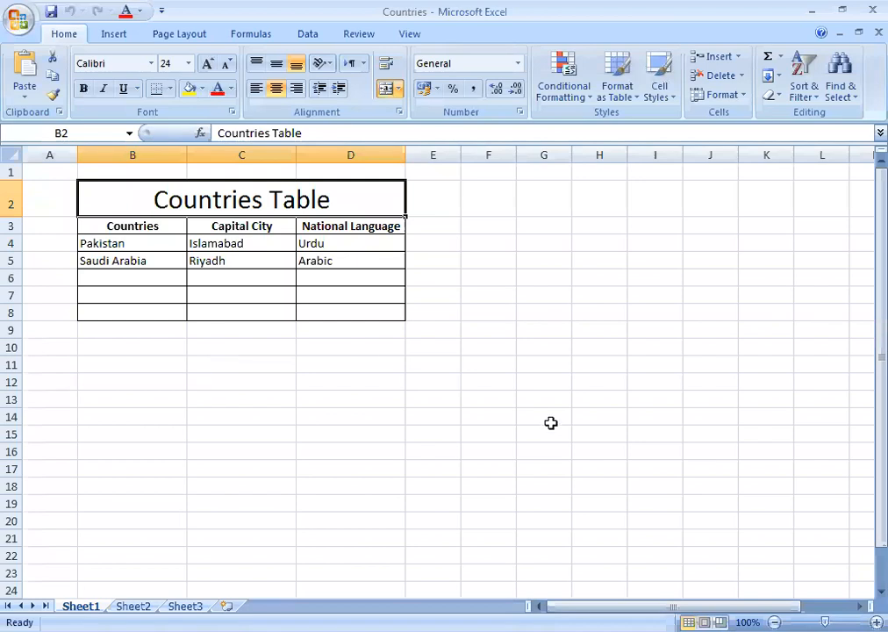
Select the empty range C10:D13 below the Countries Table.
drag(237, 348, 317, 400)
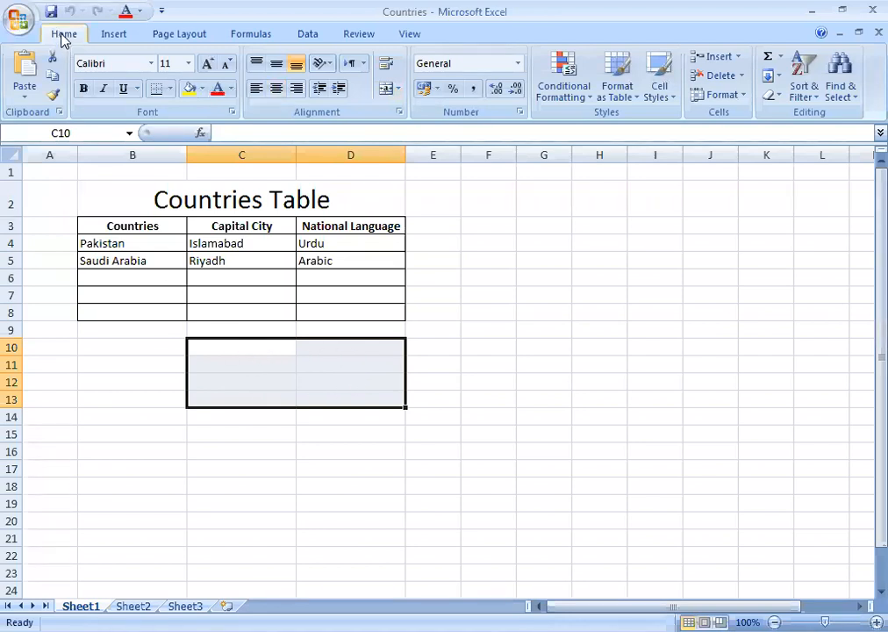
click(170, 88)
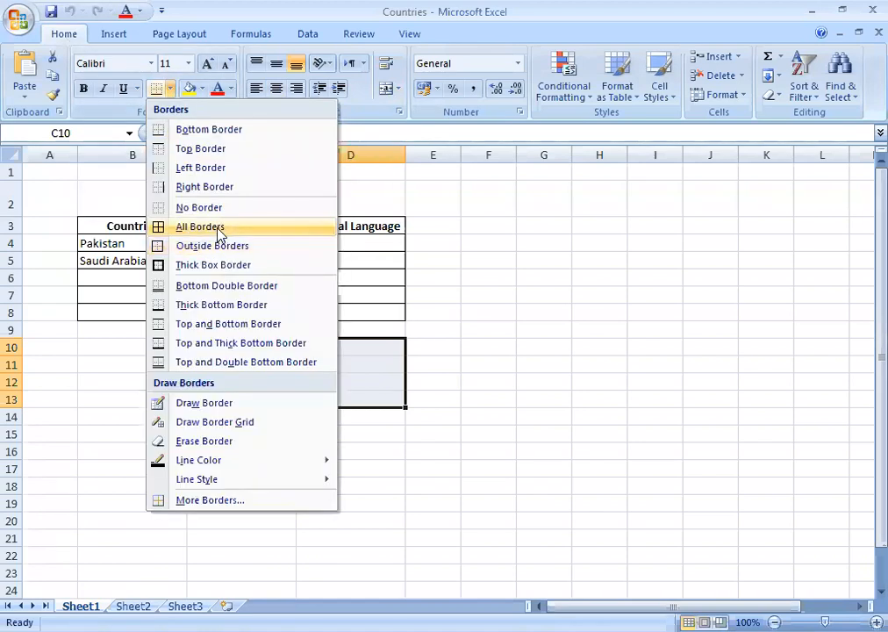
click(219, 230)
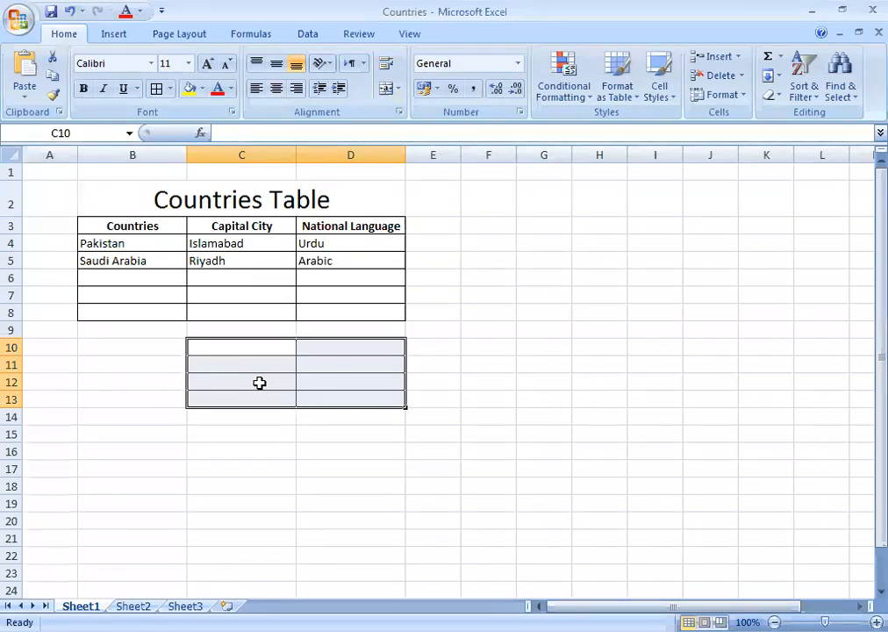
click(67, 11)
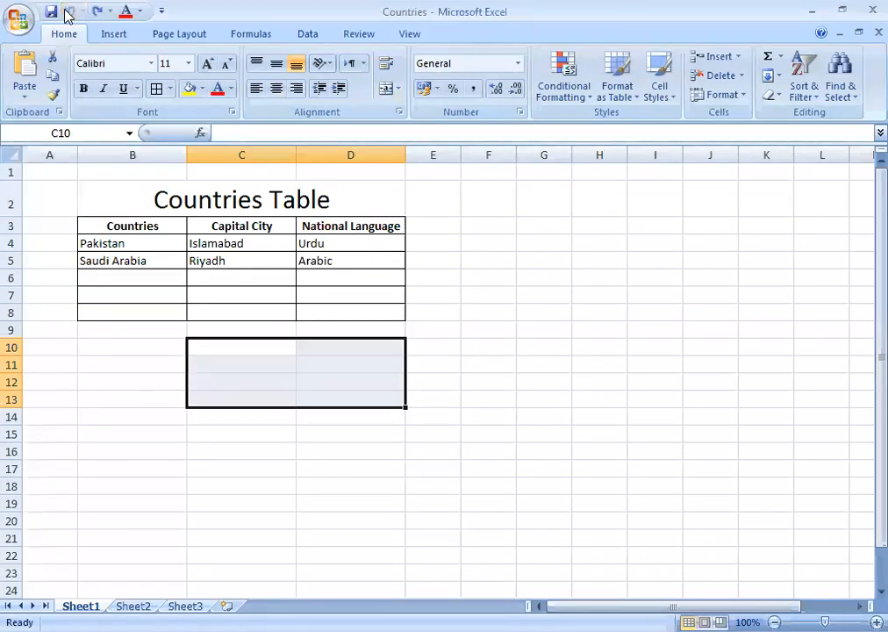
click(299, 422)
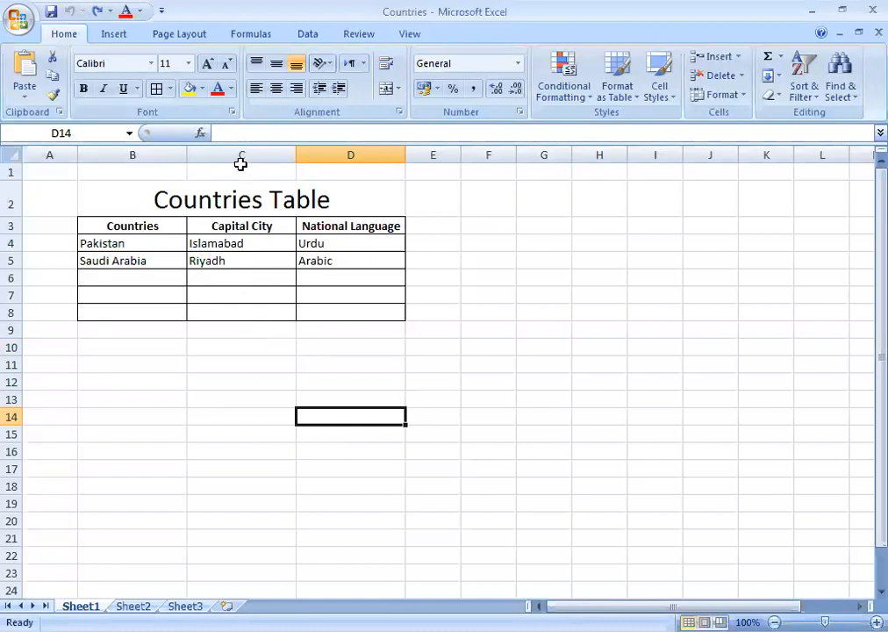
Select the merged 'Countries Table' title cell B2.
click(241, 197)
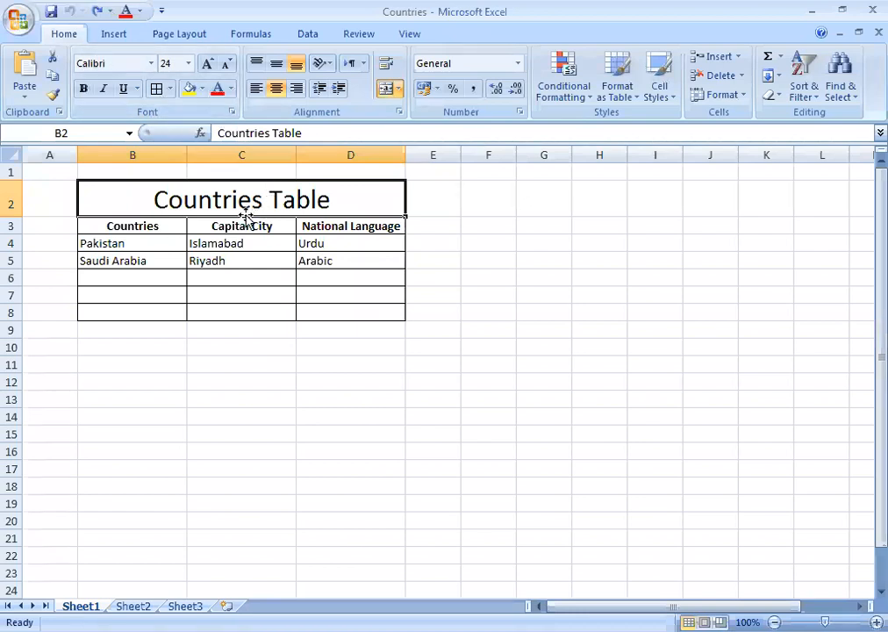
Set the 'Countries Table' title's font colour to Olive Green.
click(231, 92)
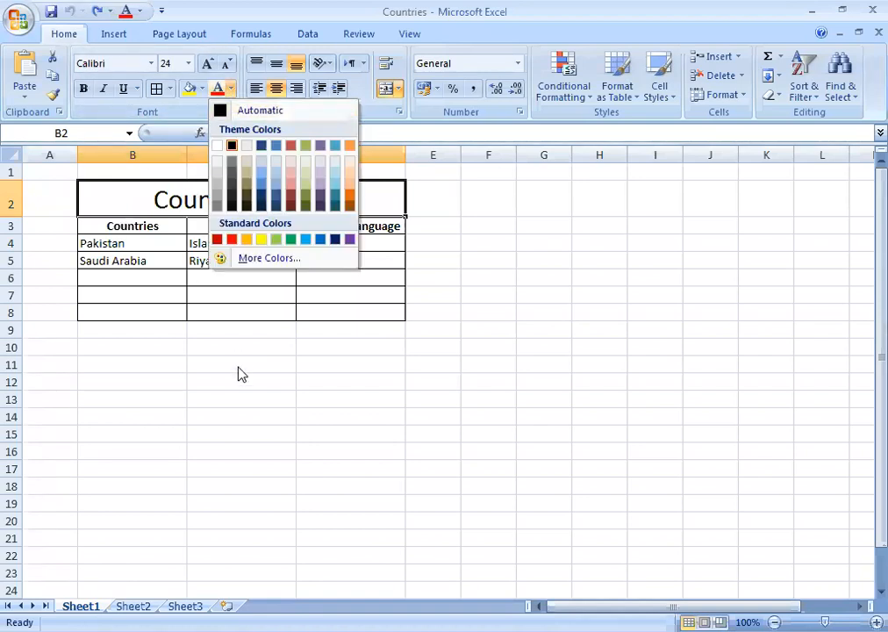
click(200, 188)
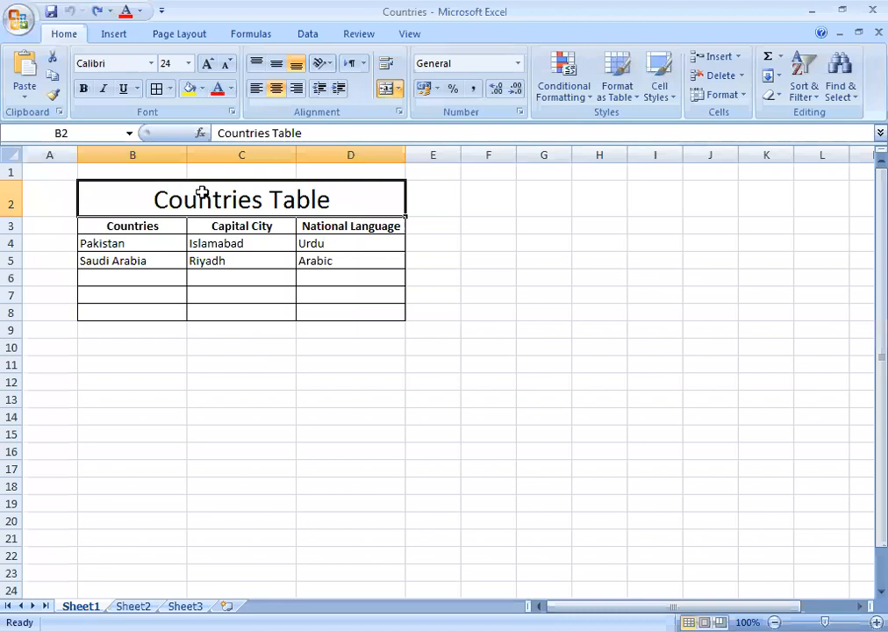
click(232, 112)
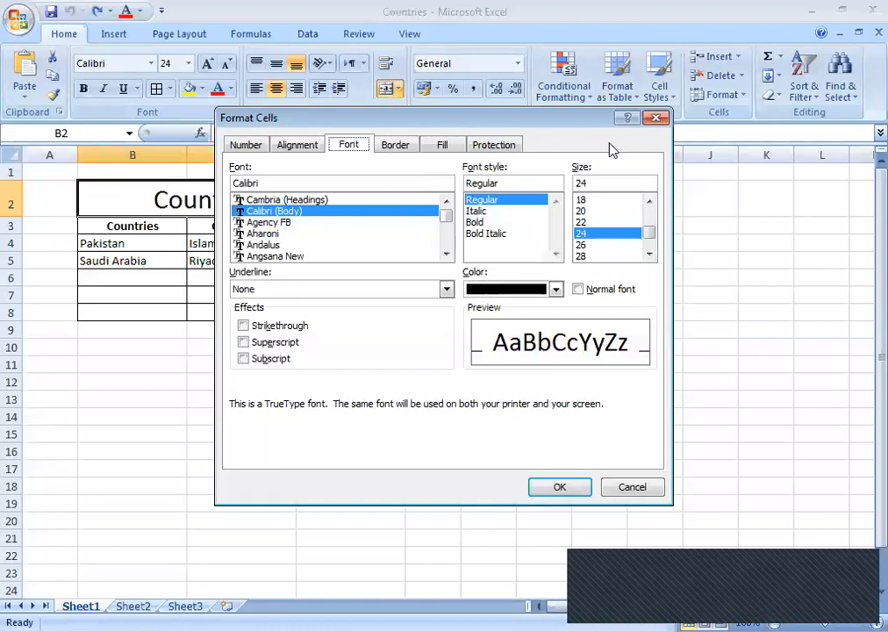
click(655, 117)
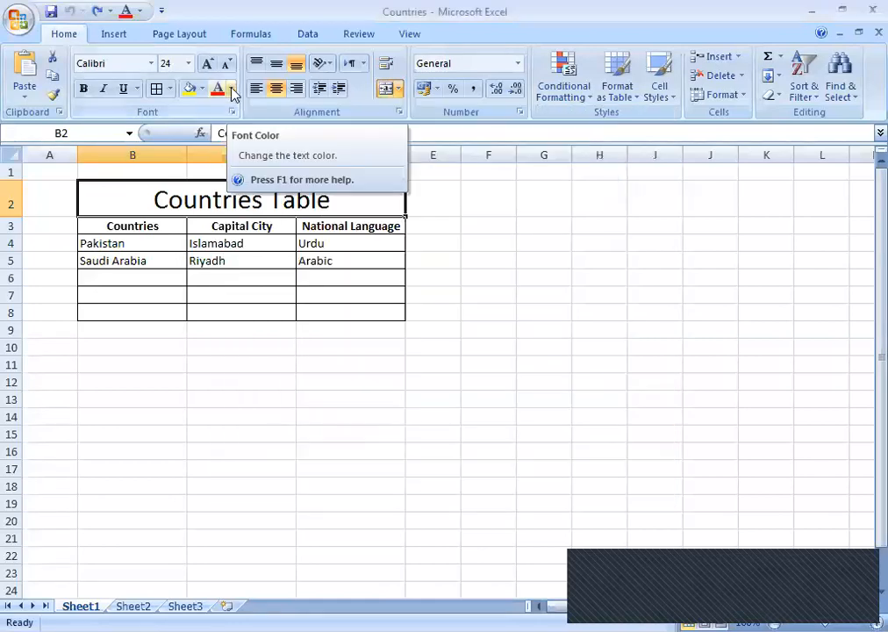
click(231, 89)
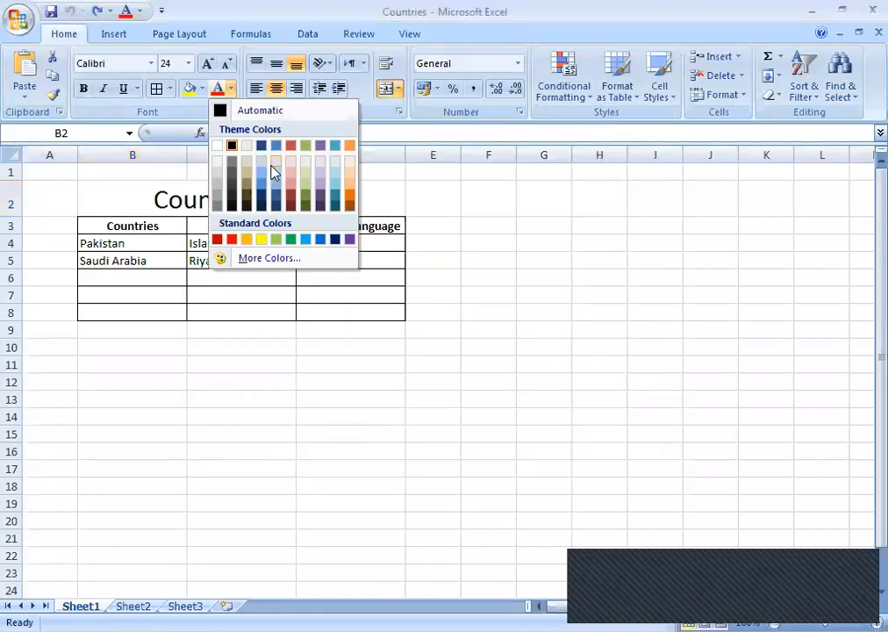
click(276, 241)
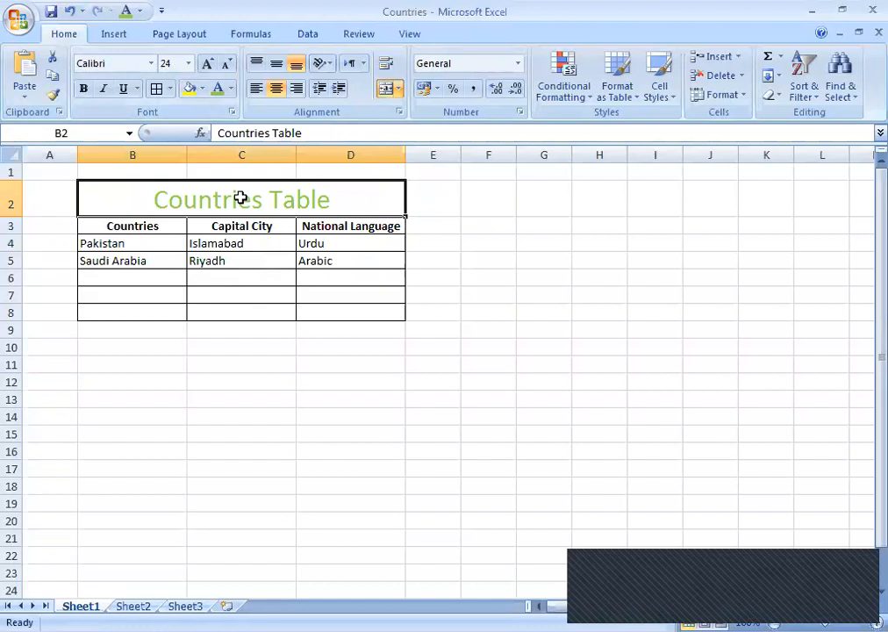
Fill the title cell B2 with yellow and reselect it.
click(202, 89)
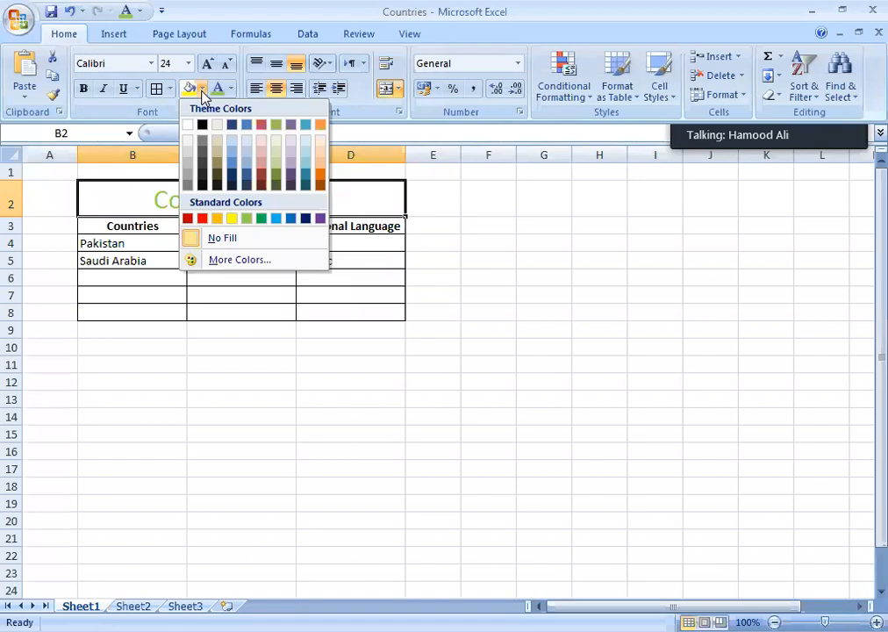
click(233, 220)
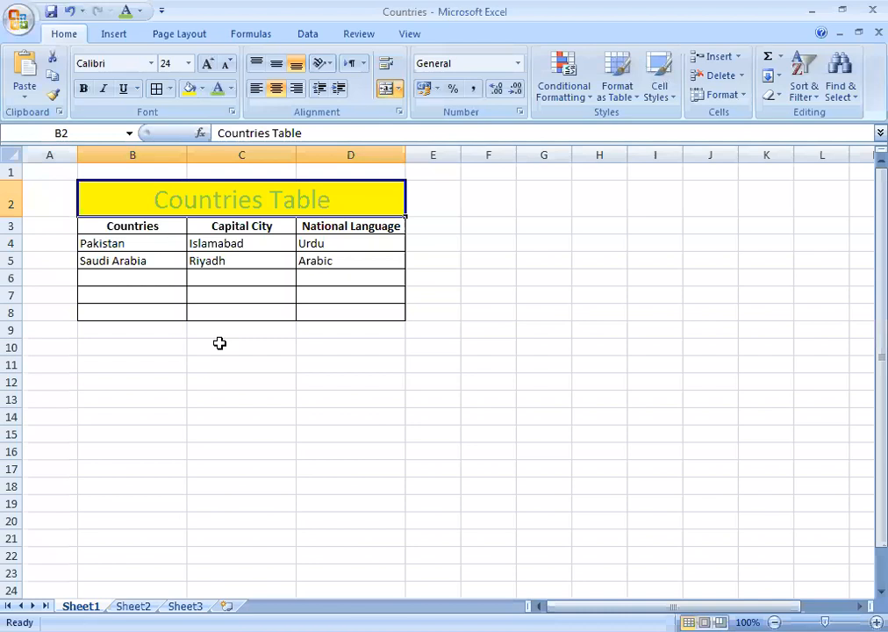
click(238, 278)
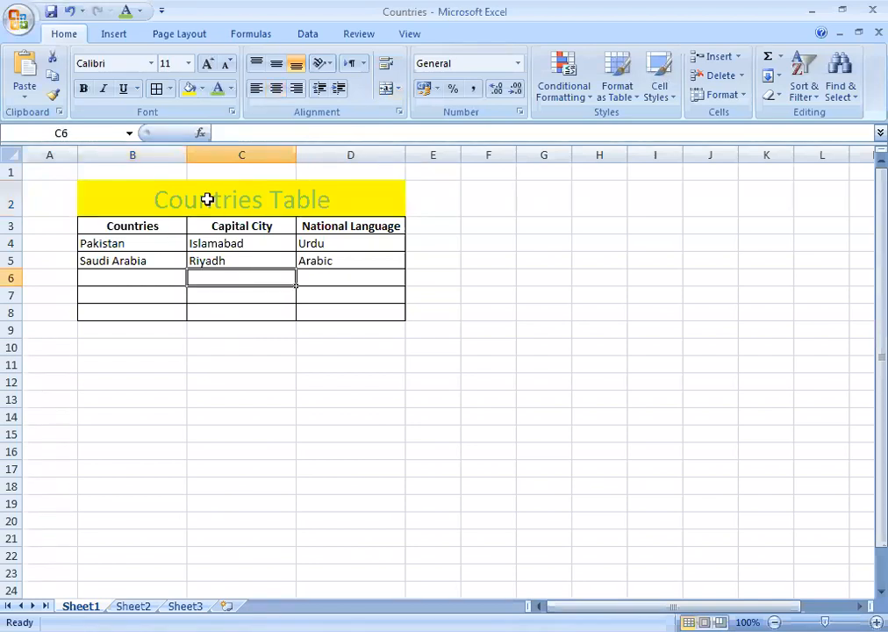
click(148, 209)
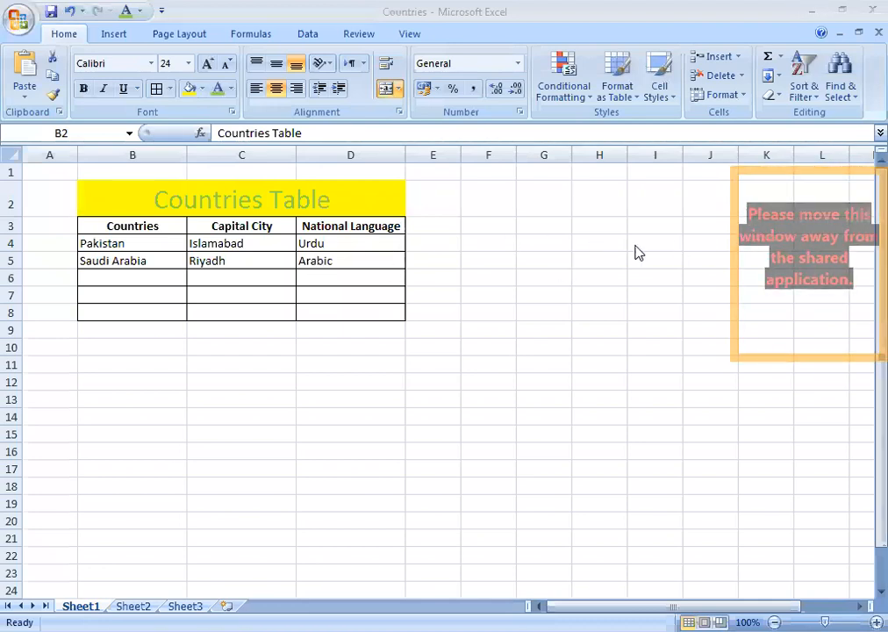
click(263, 197)
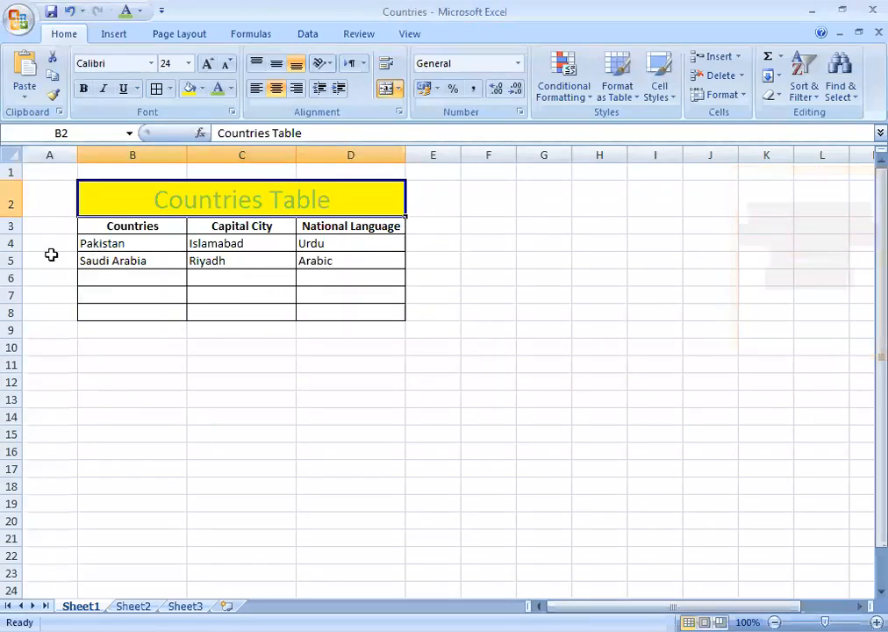
click(14, 261)
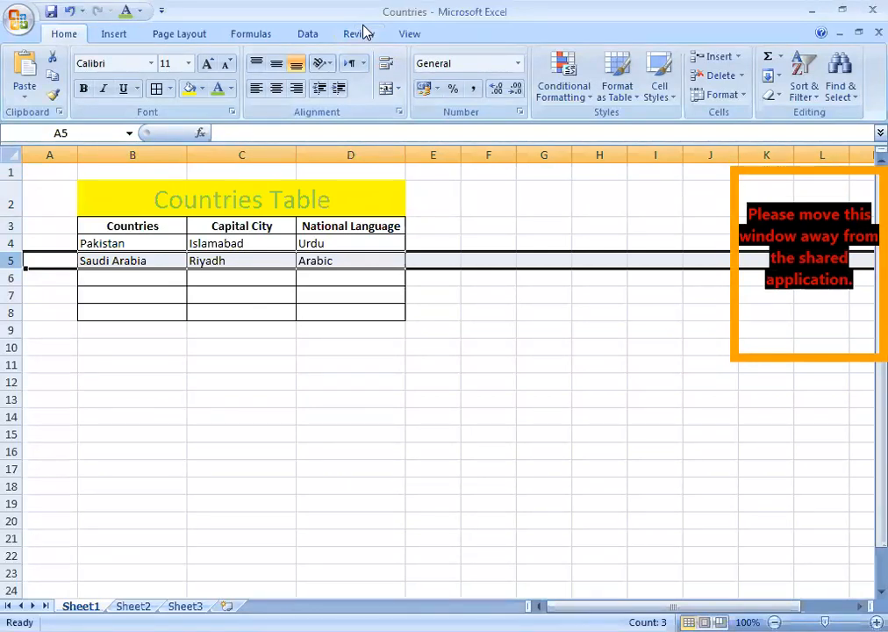
key(alt+Tab)
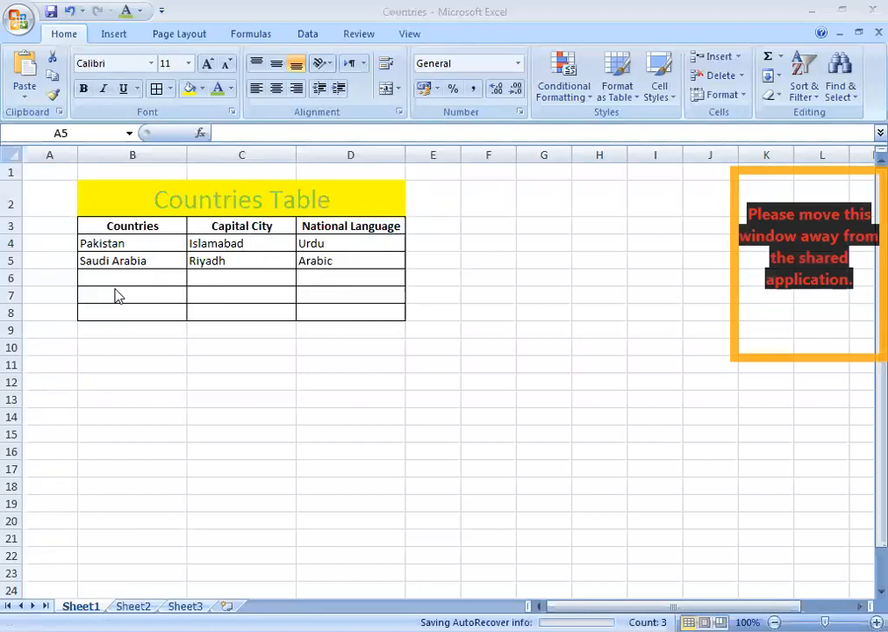
click(499, 44)
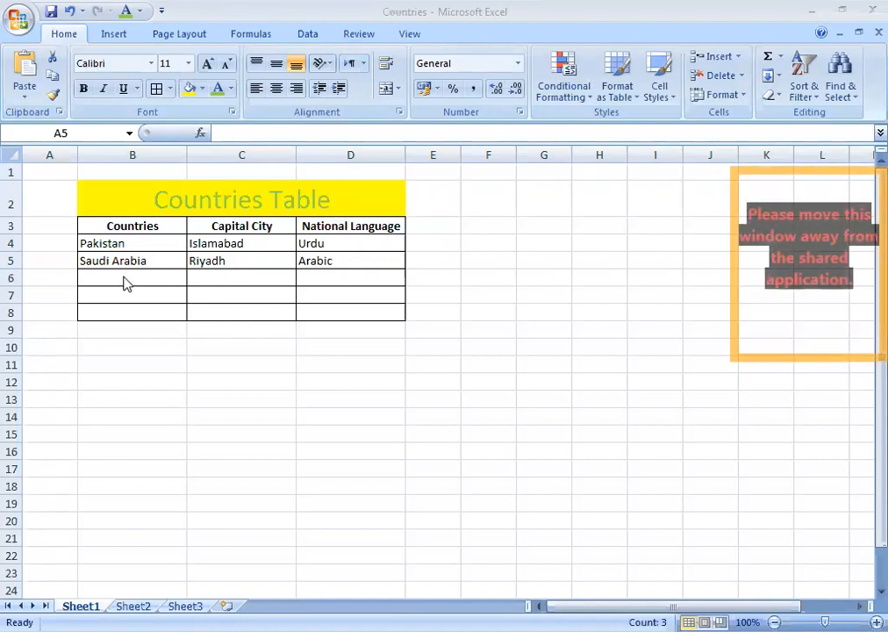
click(180, 280)
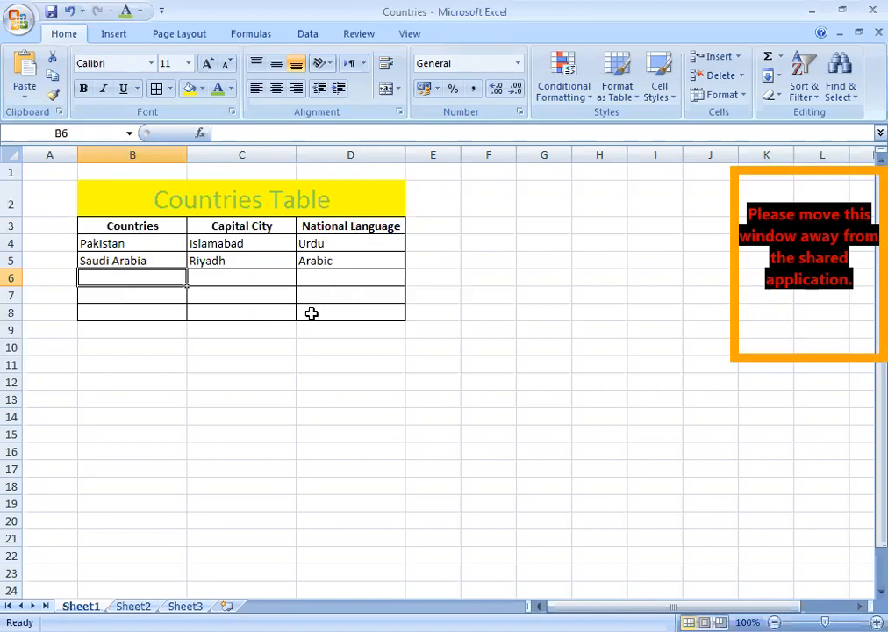
click(257, 330)
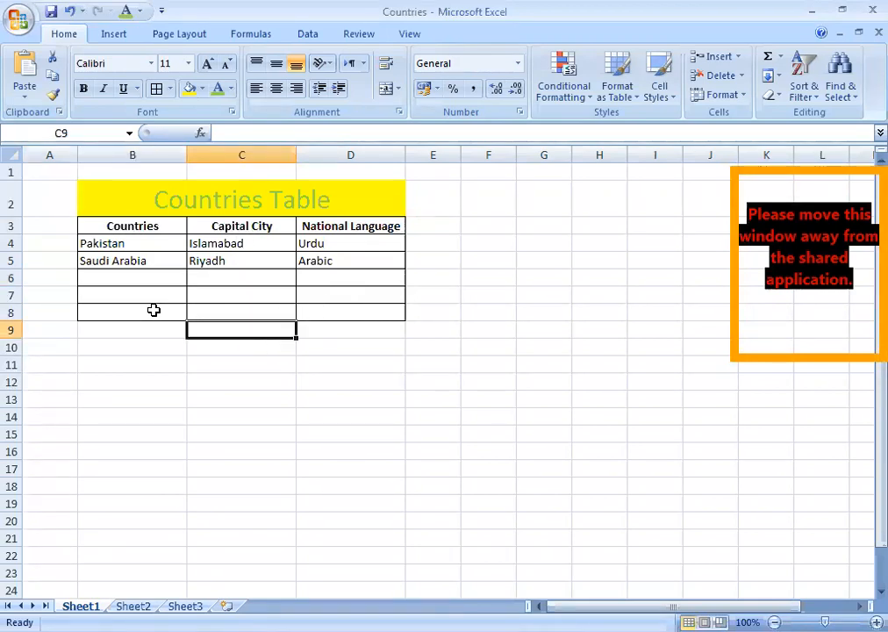
click(249, 242)
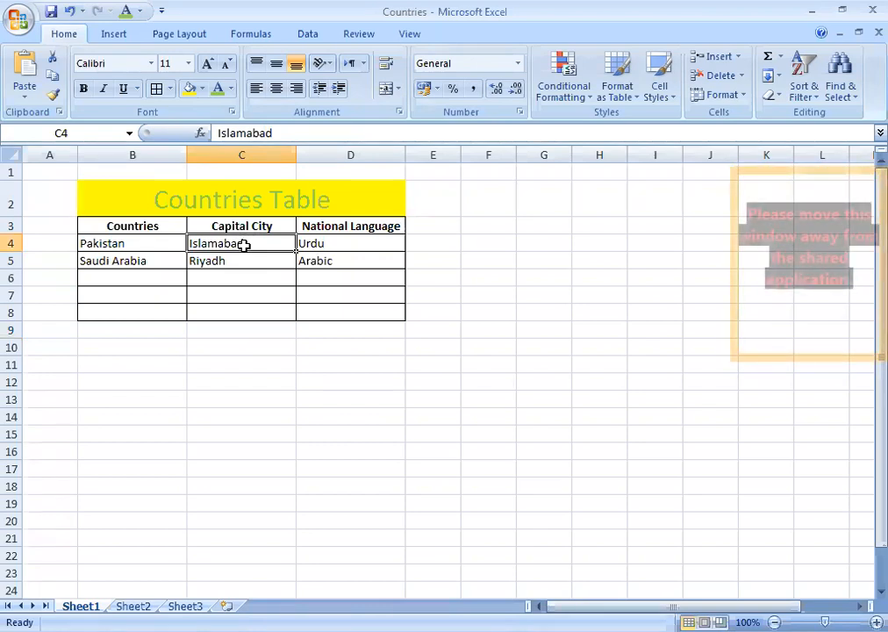
drag(246, 242, 238, 313)
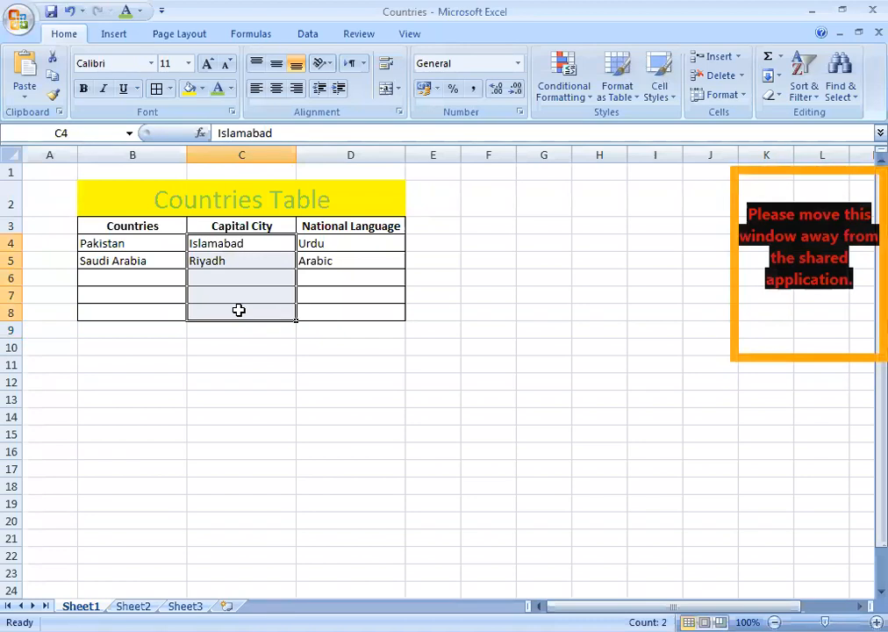
click(275, 91)
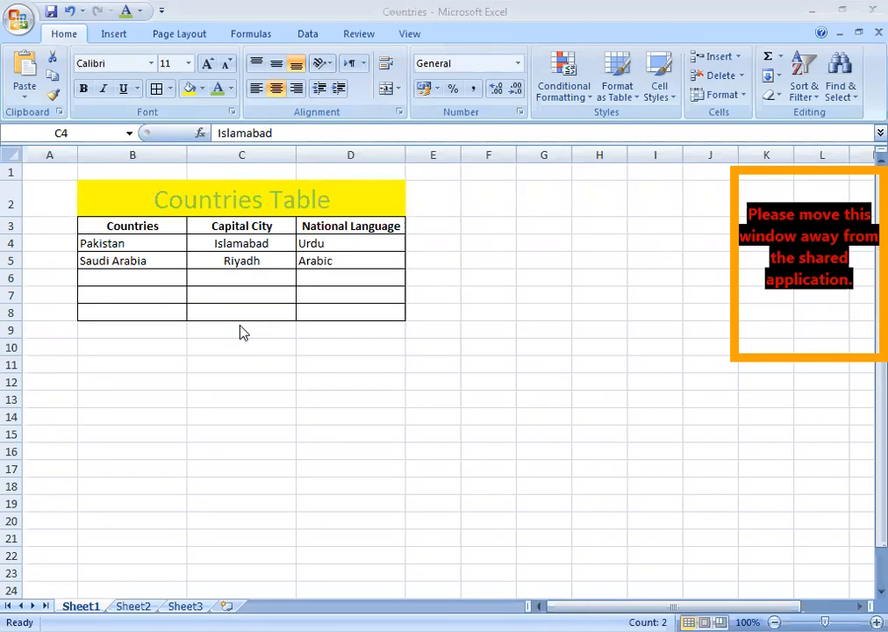
click(138, 244)
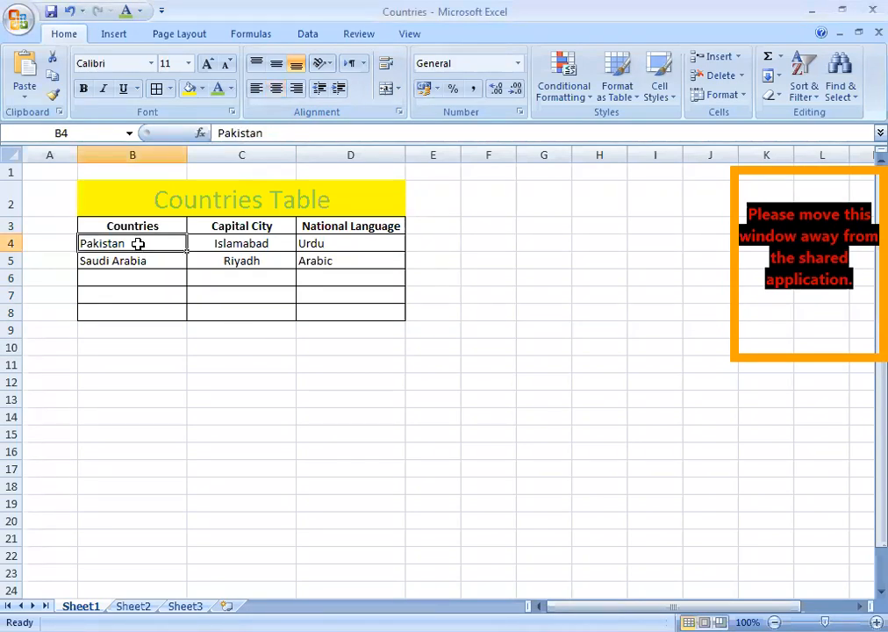
click(155, 397)
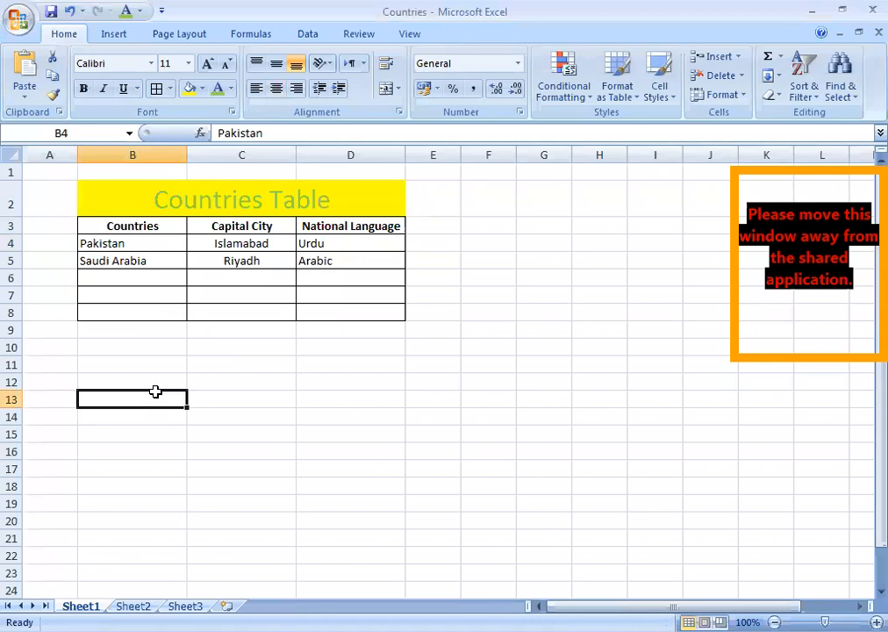
click(132, 244)
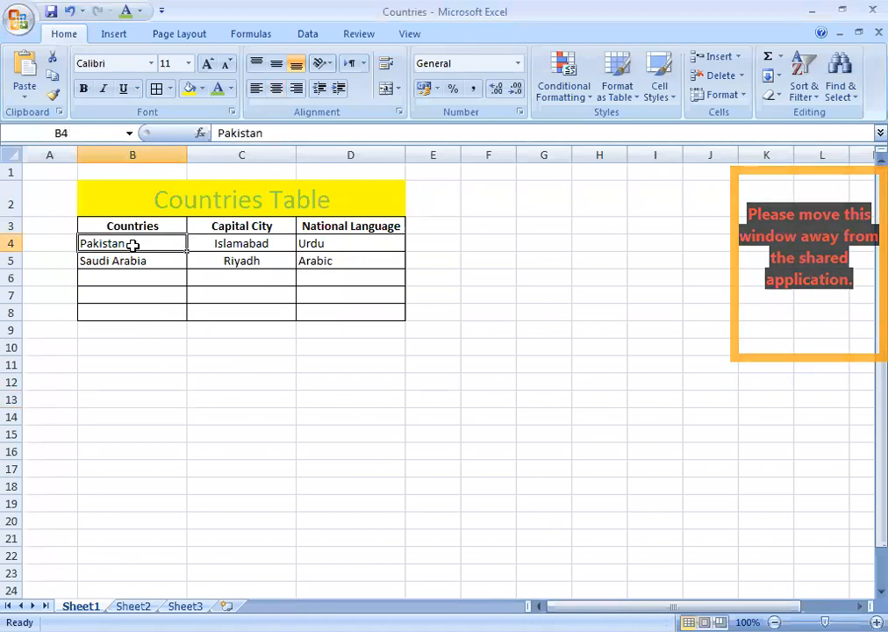
click(118, 391)
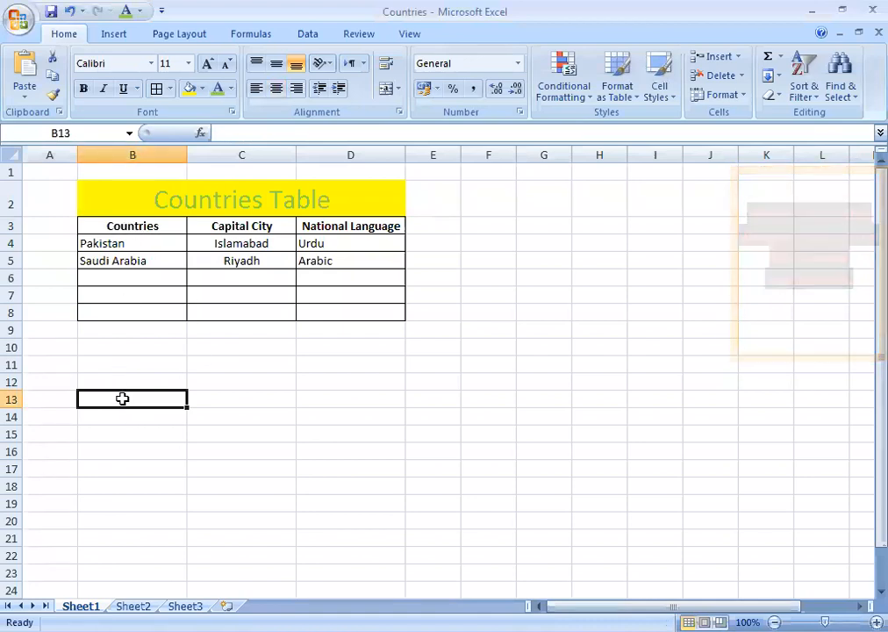
click(140, 243)
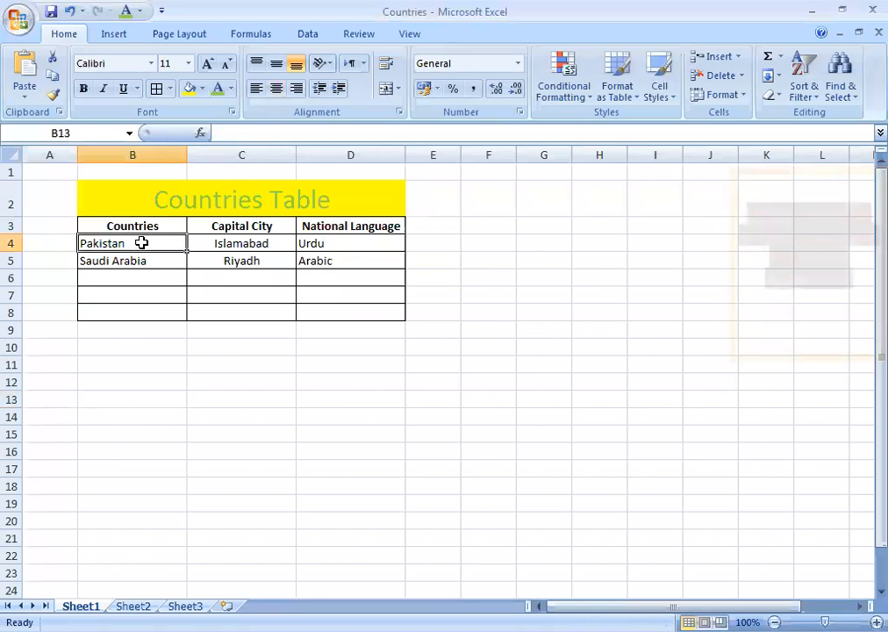
click(136, 430)
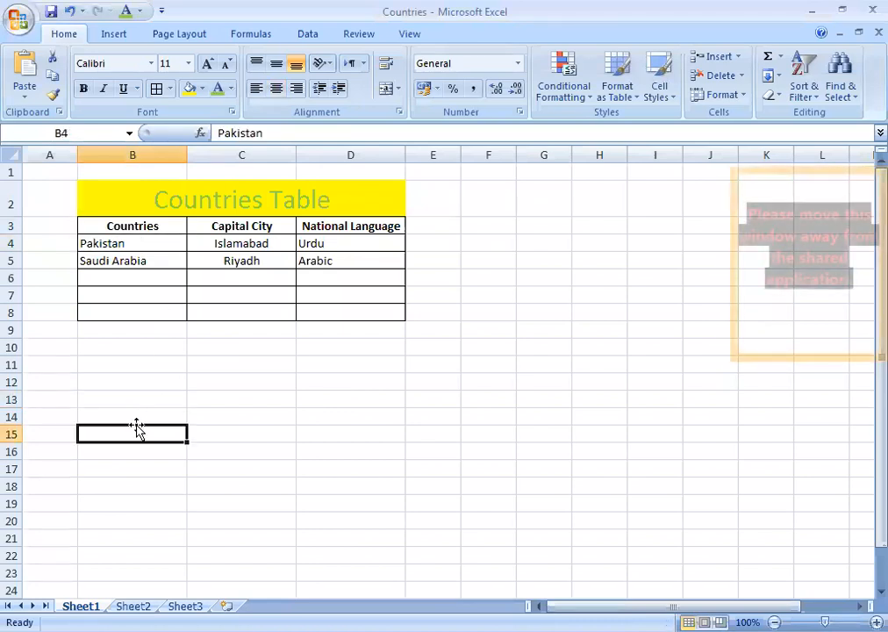
click(132, 244)
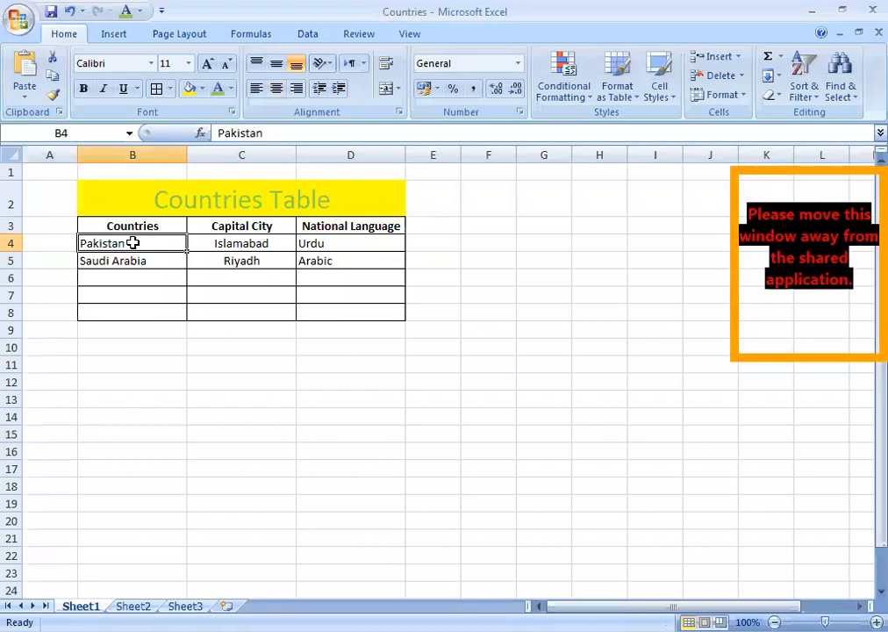
Fill the Pakistan cell B4 with standard green, then select row 5.
click(201, 92)
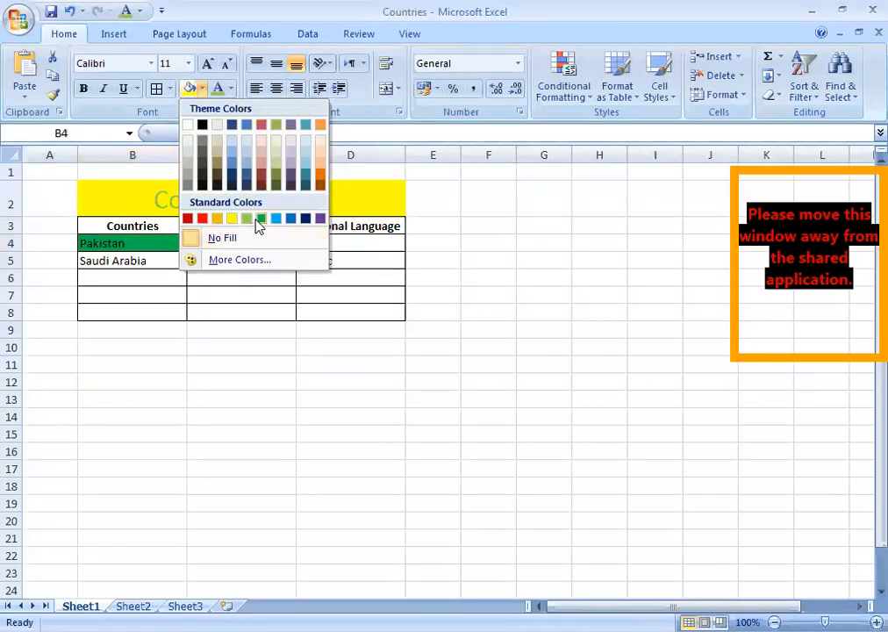
click(260, 219)
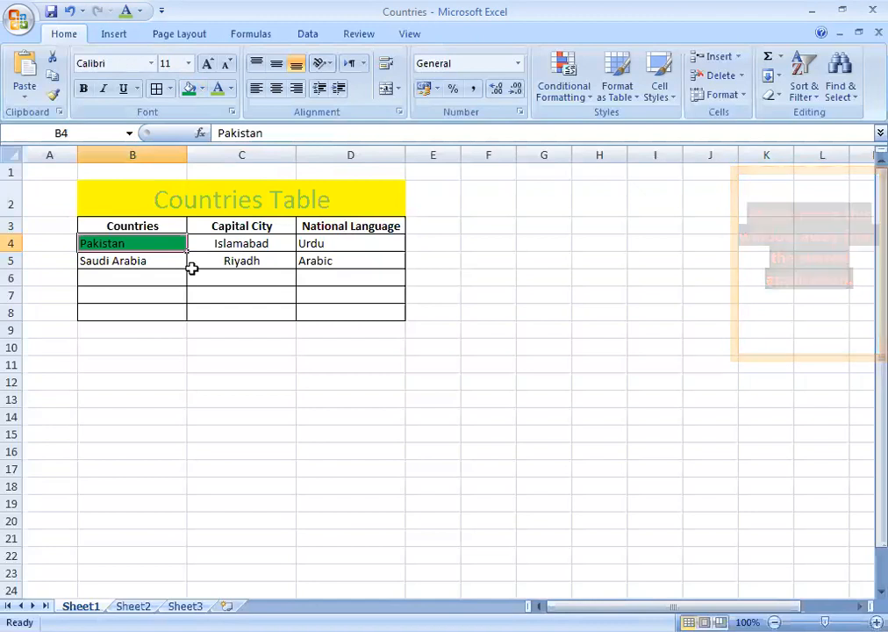
click(15, 261)
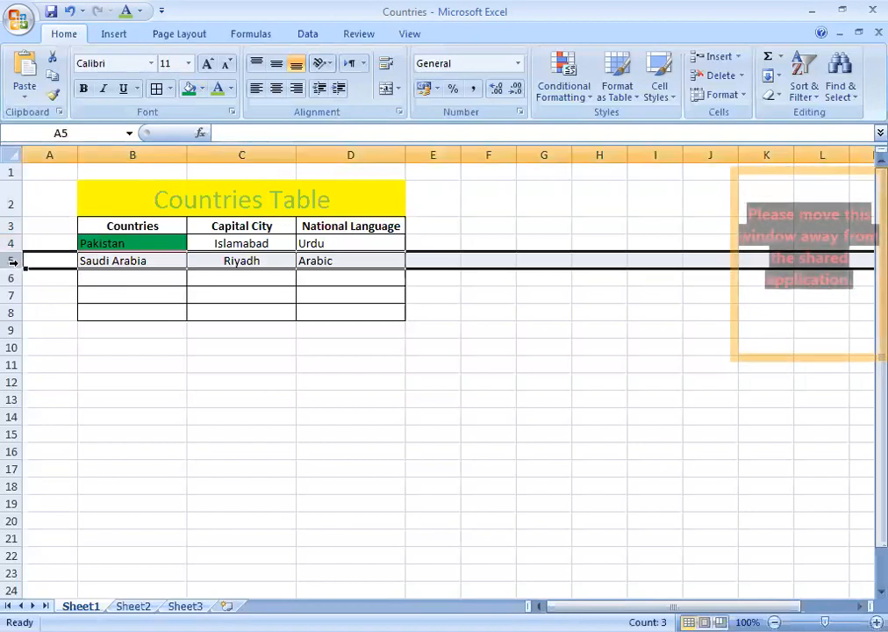
Select the Saudi Arabia cell B5 and bring up the Insert ribbon commands.
click(122, 274)
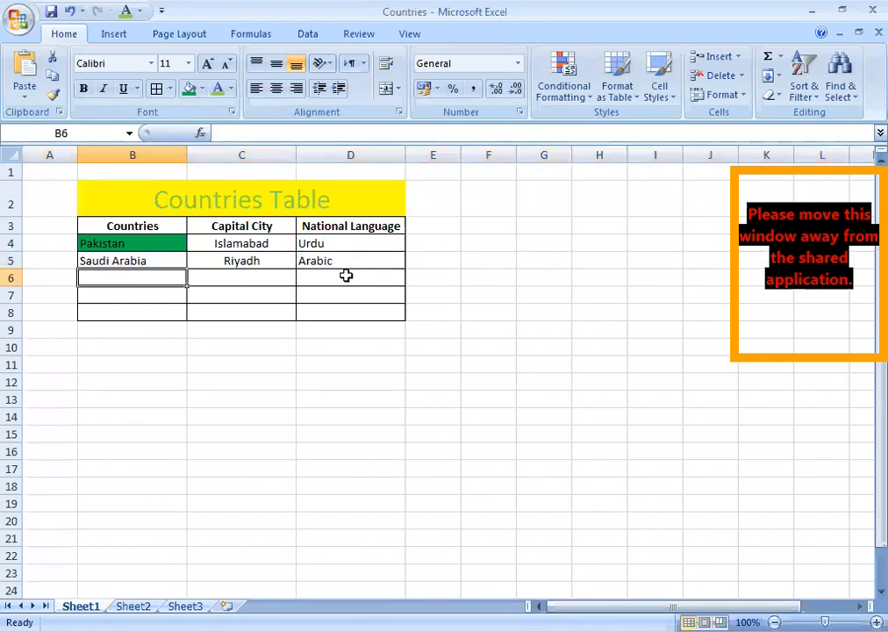
click(127, 261)
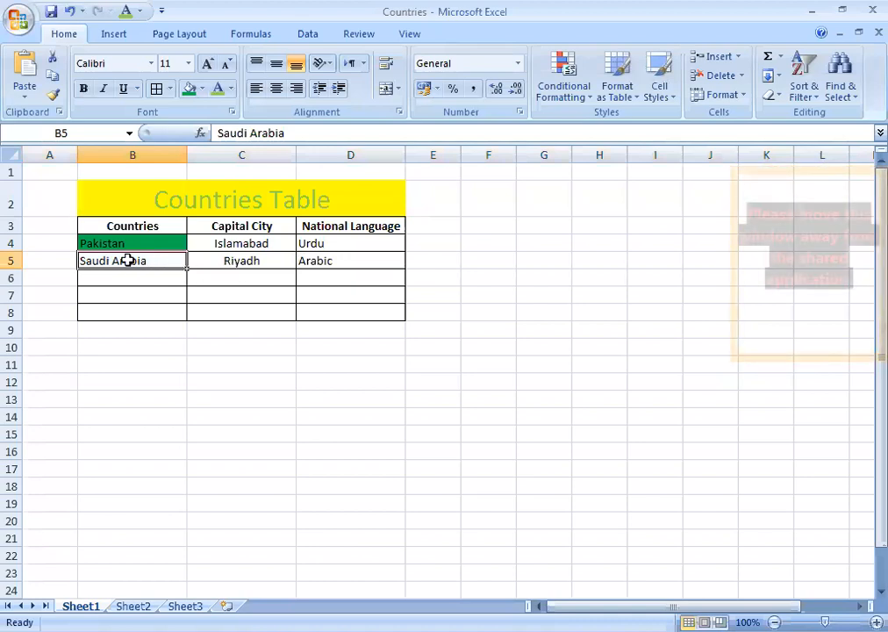
click(14, 260)
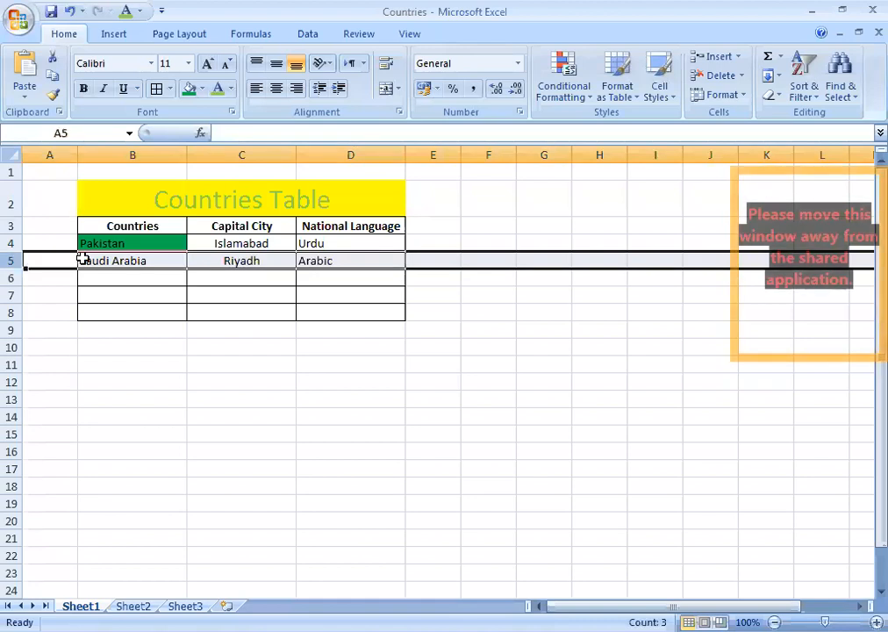
click(151, 262)
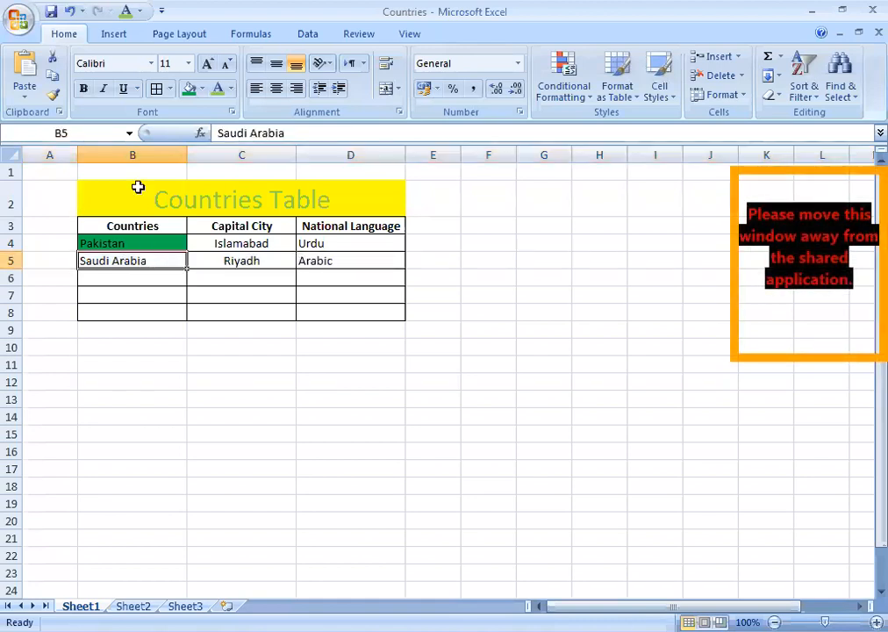
click(111, 36)
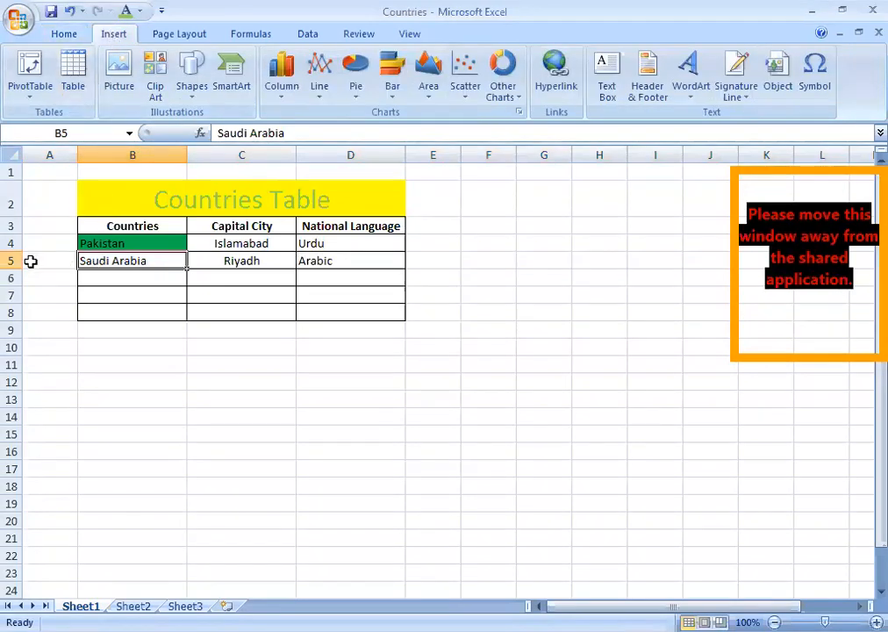
Insert an entire blank row at row 5, above Saudi Arabia.
right_click(94, 260)
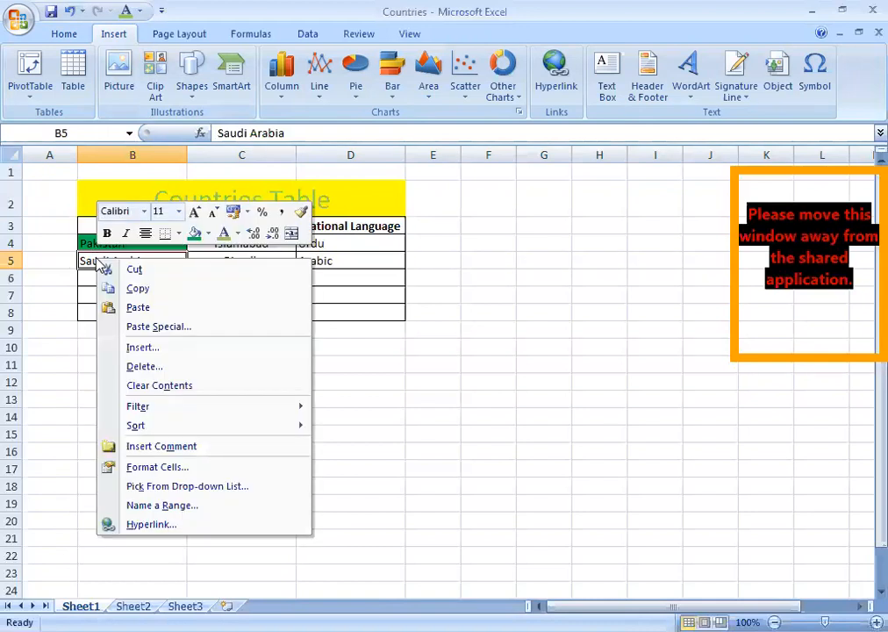
click(140, 349)
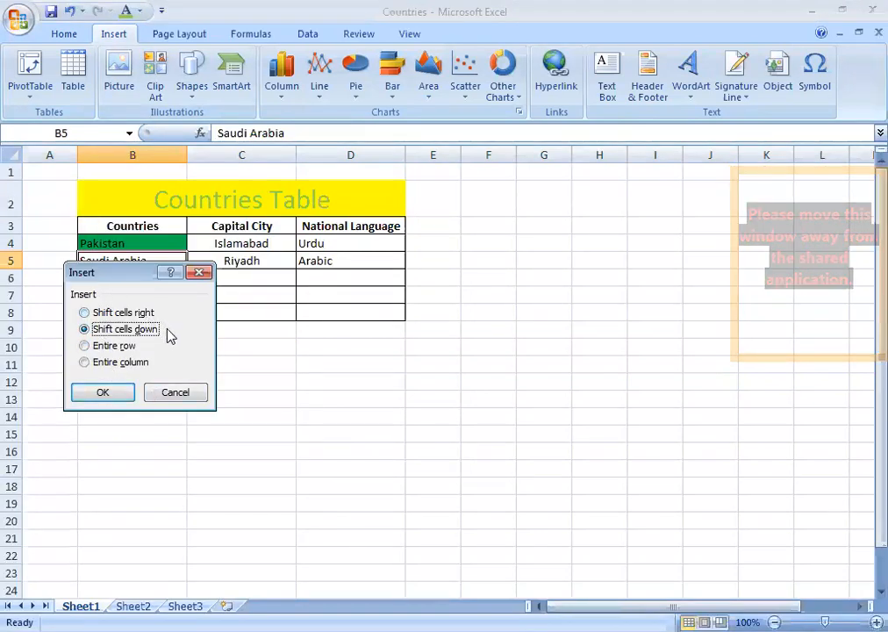
click(104, 346)
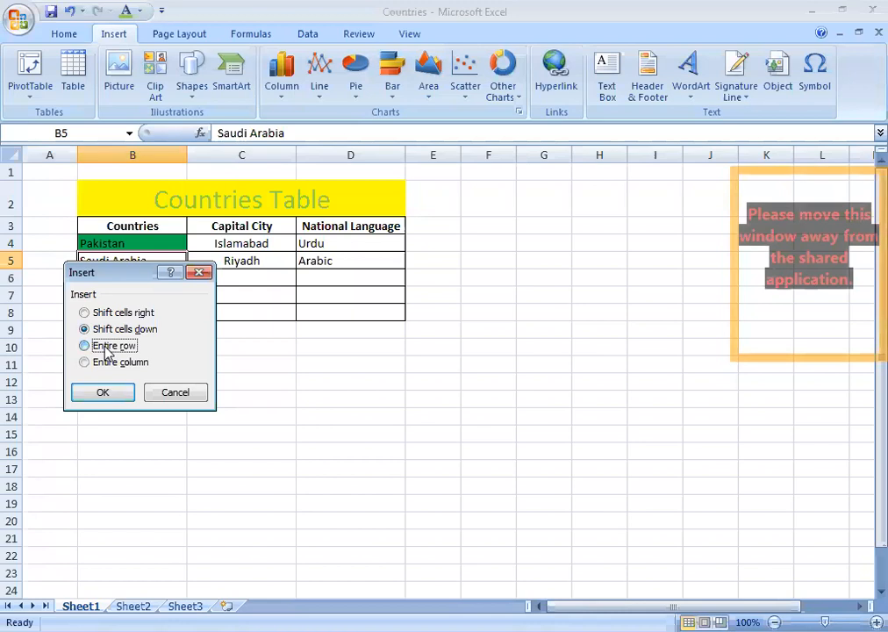
click(113, 394)
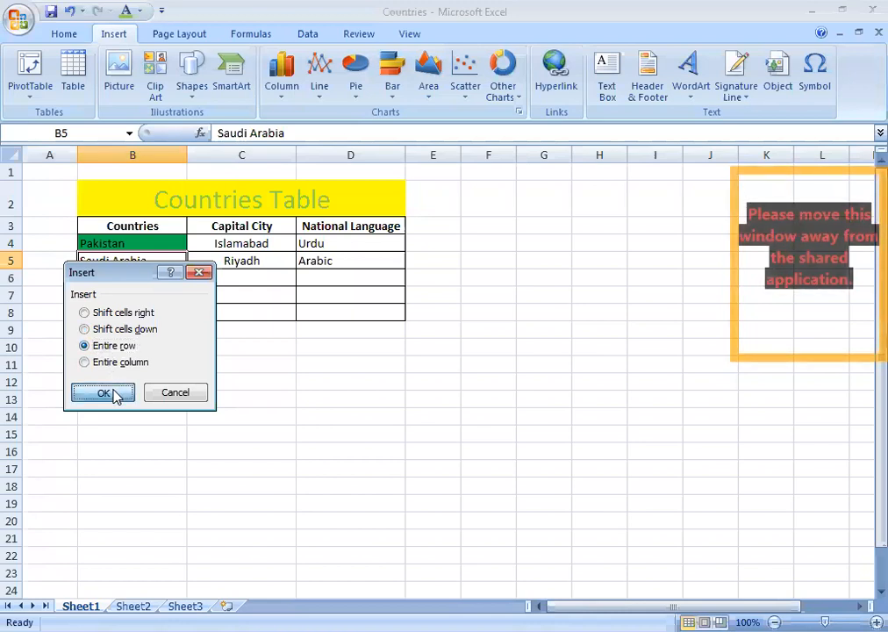
click(234, 261)
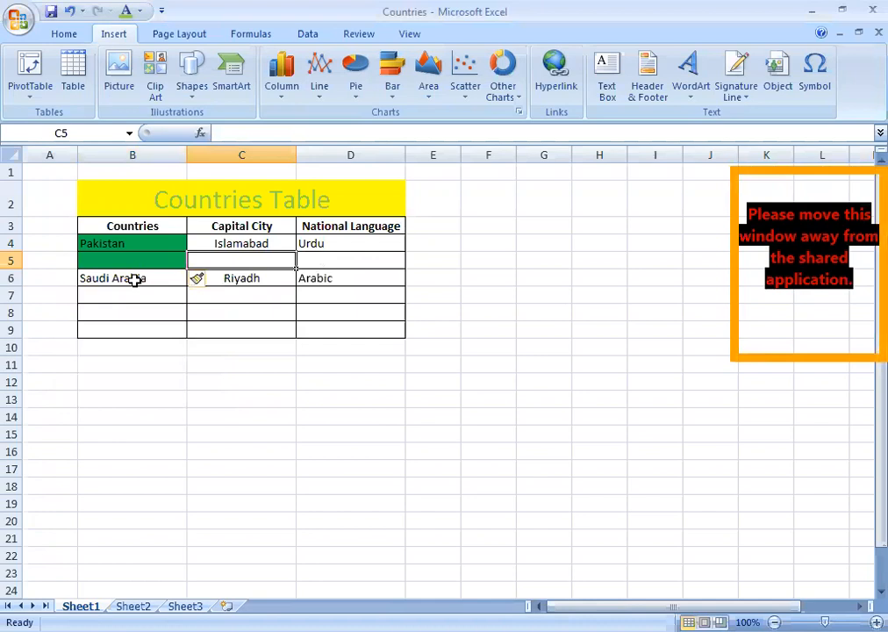
Repeat the row insertion four times with F4, pushing Saudi Arabia to row 10.
click(131, 256)
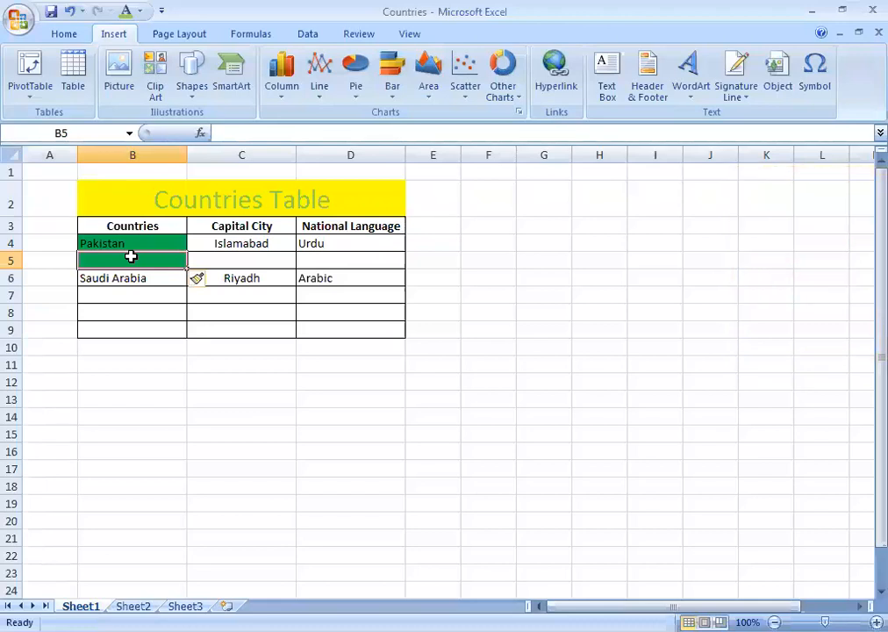
key(F4)
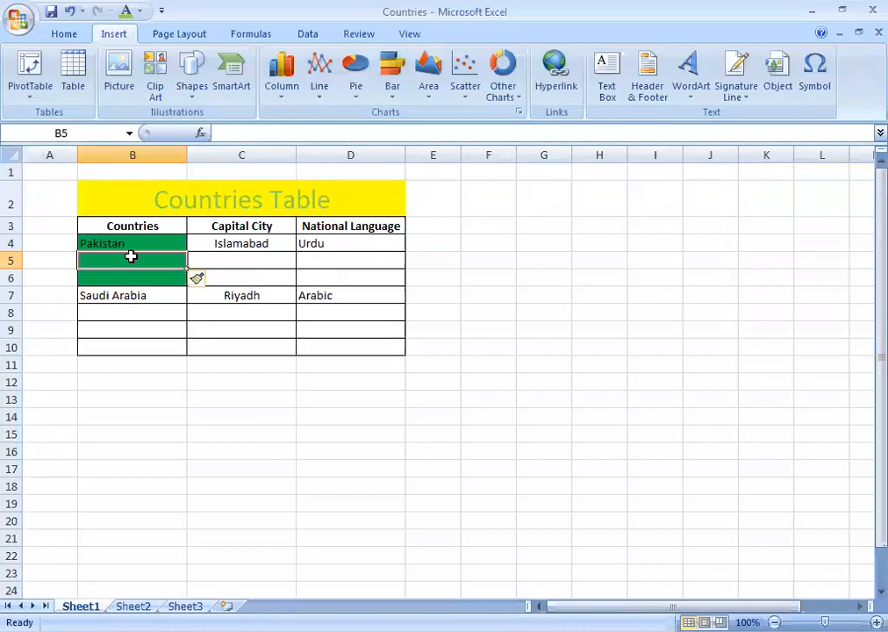
key(F4)
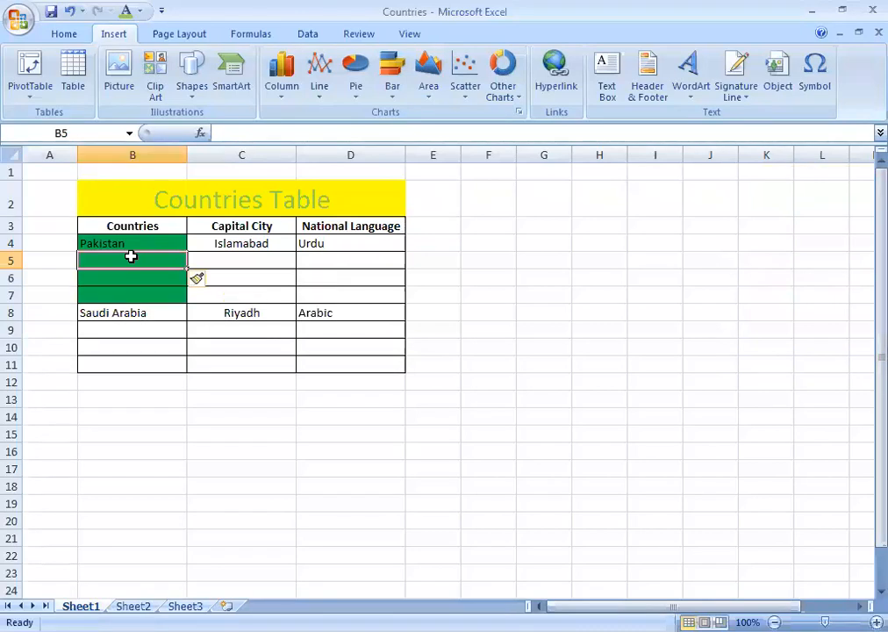
key(F4)
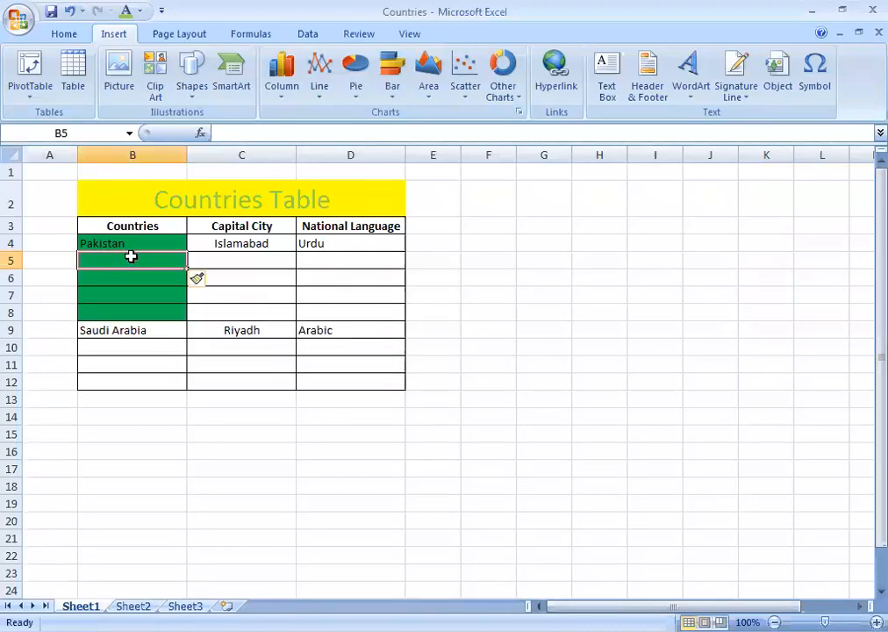
key(F4)
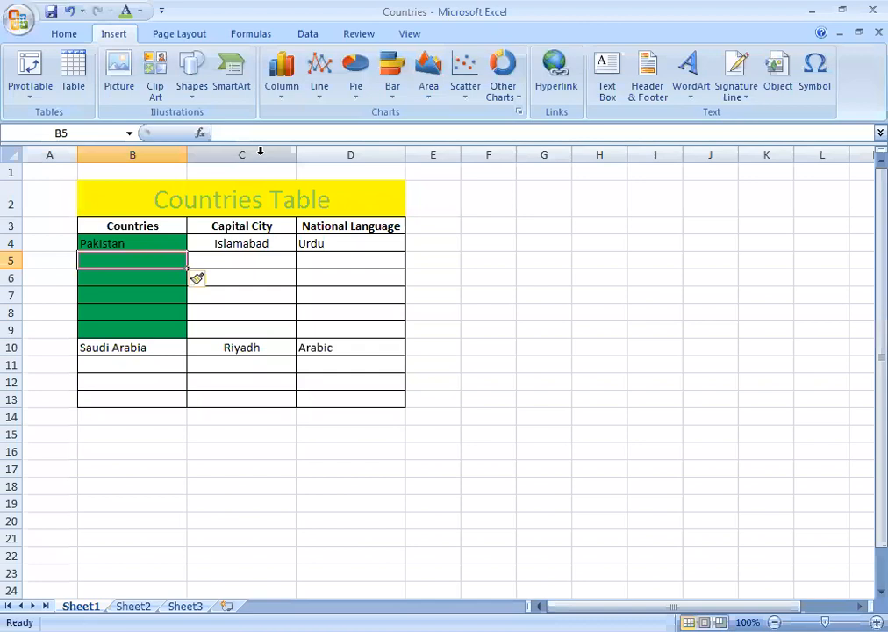
click(332, 150)
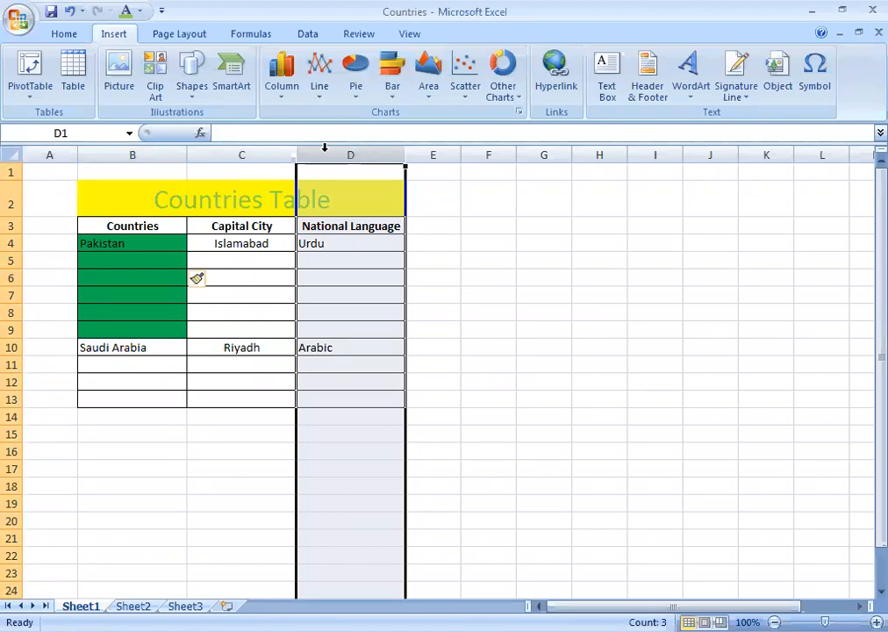
Insert three blank columns before National Language, moving it to column G.
right_click(349, 270)
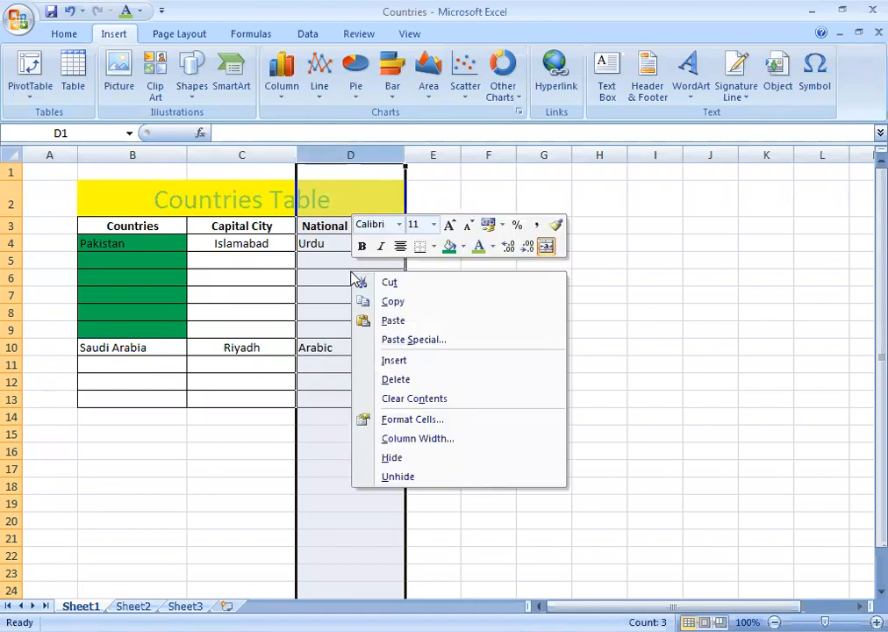
click(394, 361)
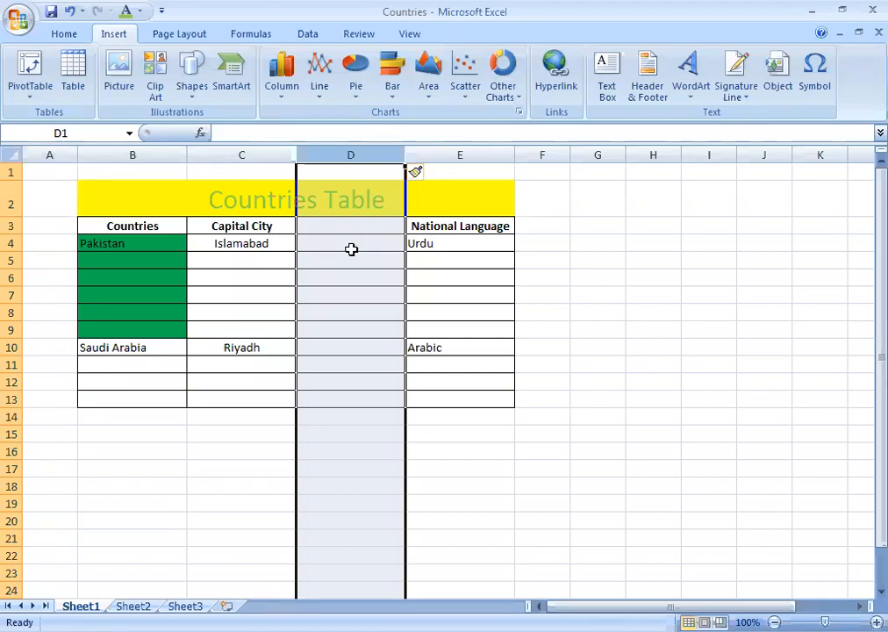
key(ctrl+shift+plus)
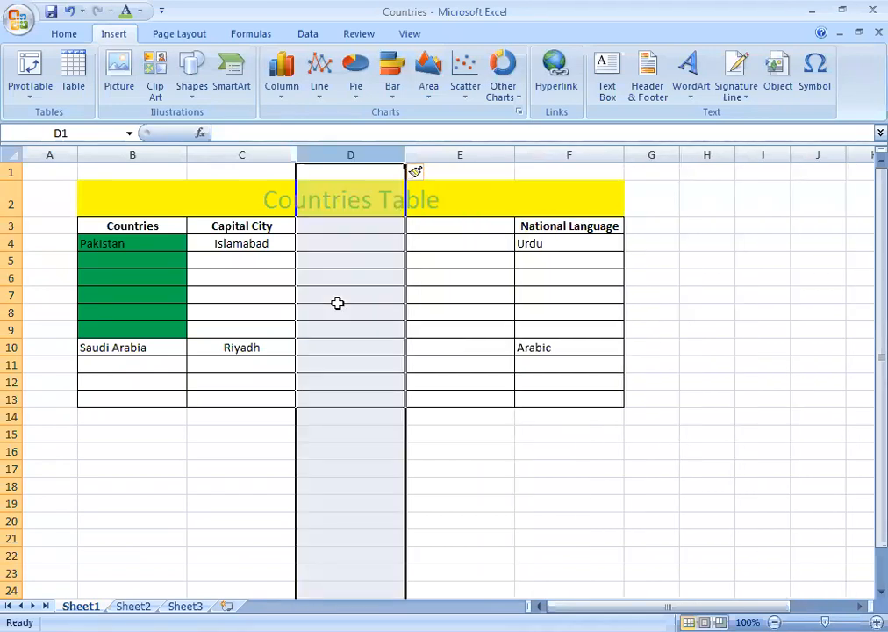
key(ctrl+shift+plus)
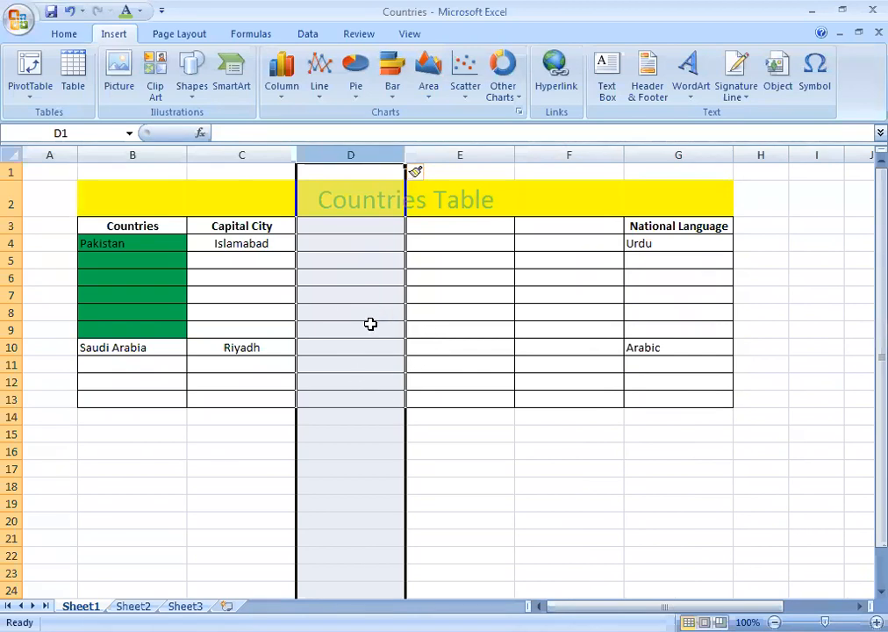
click(249, 274)
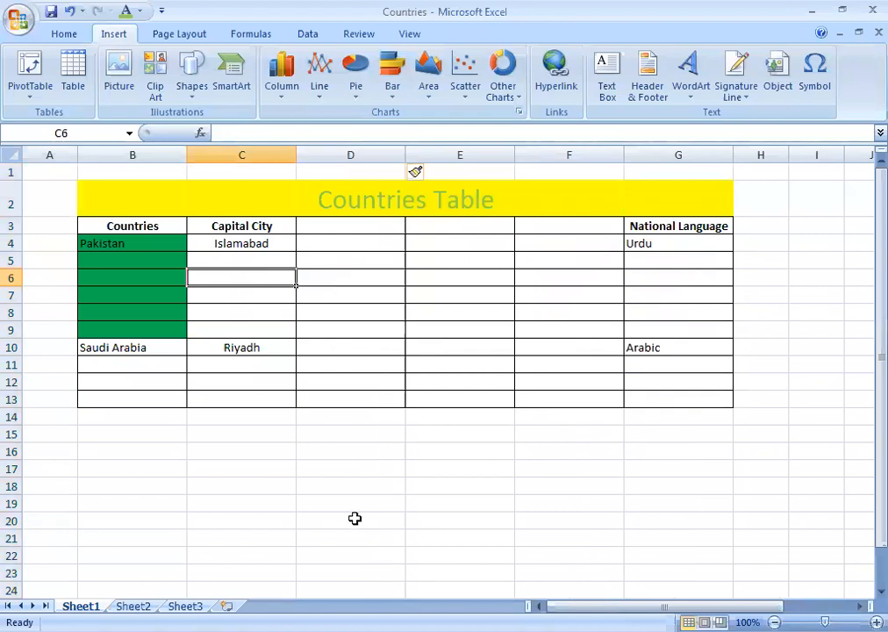
click(55, 29)
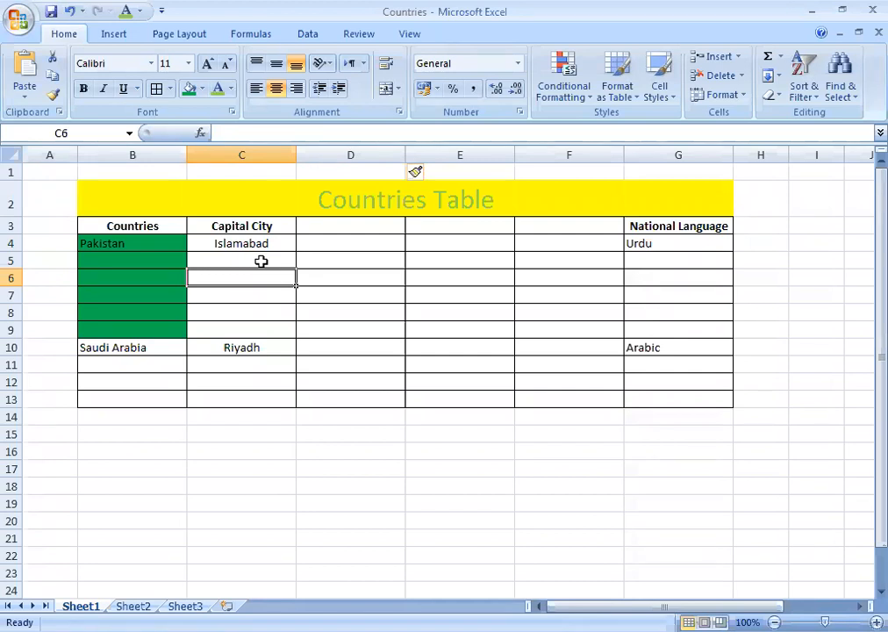
click(353, 199)
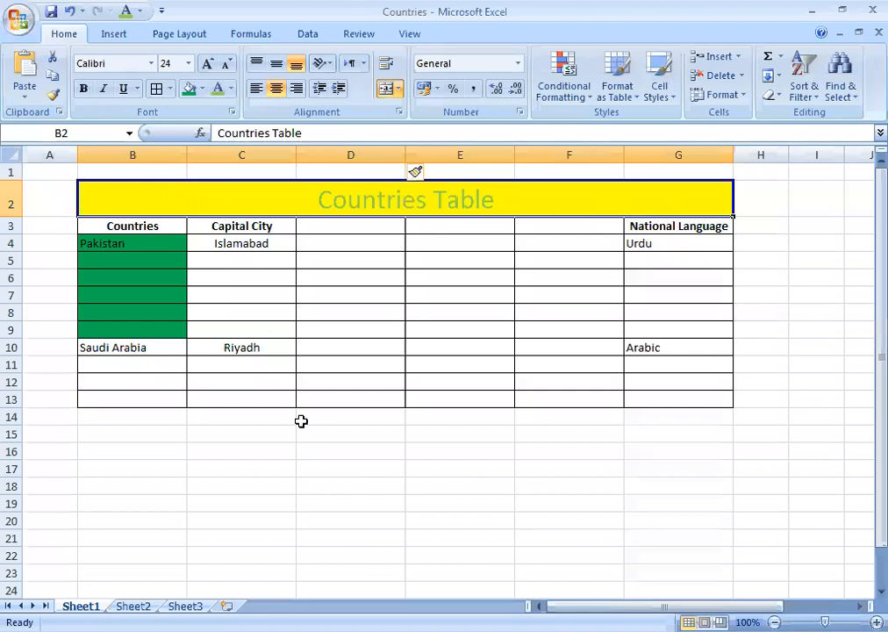
click(376, 277)
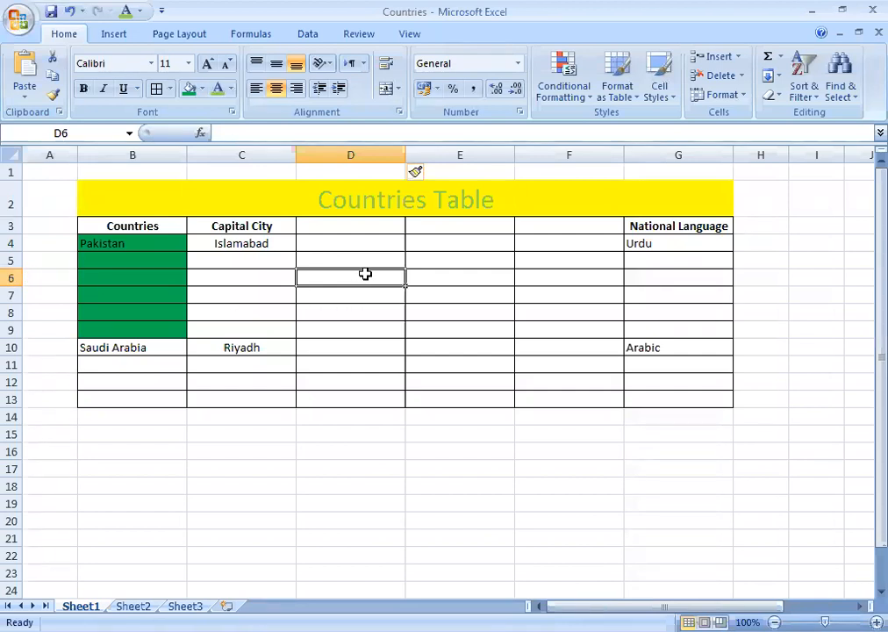
Merge cells D6:E6 with the Merge Cells option, then check the title cell.
drag(369, 276, 426, 278)
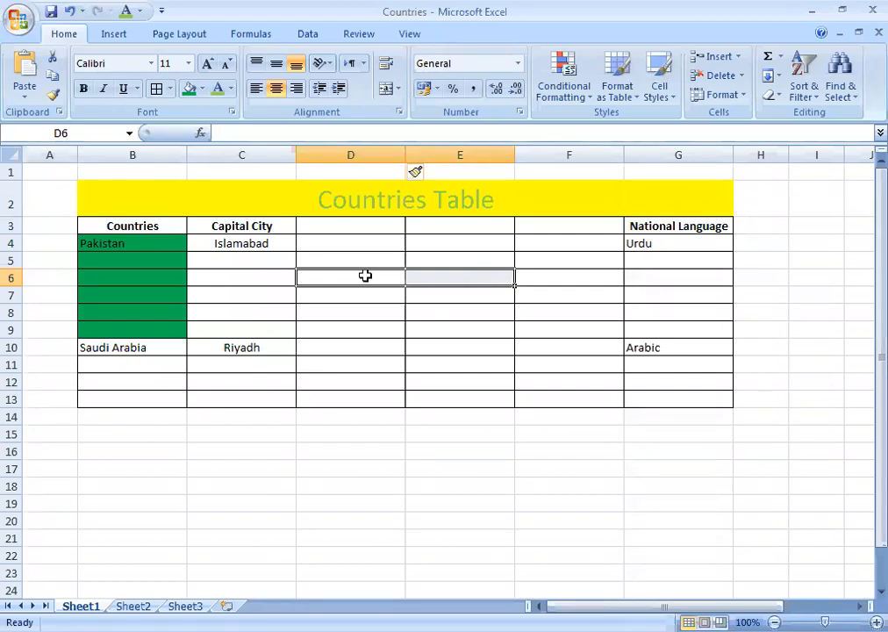
drag(365, 275, 422, 277)
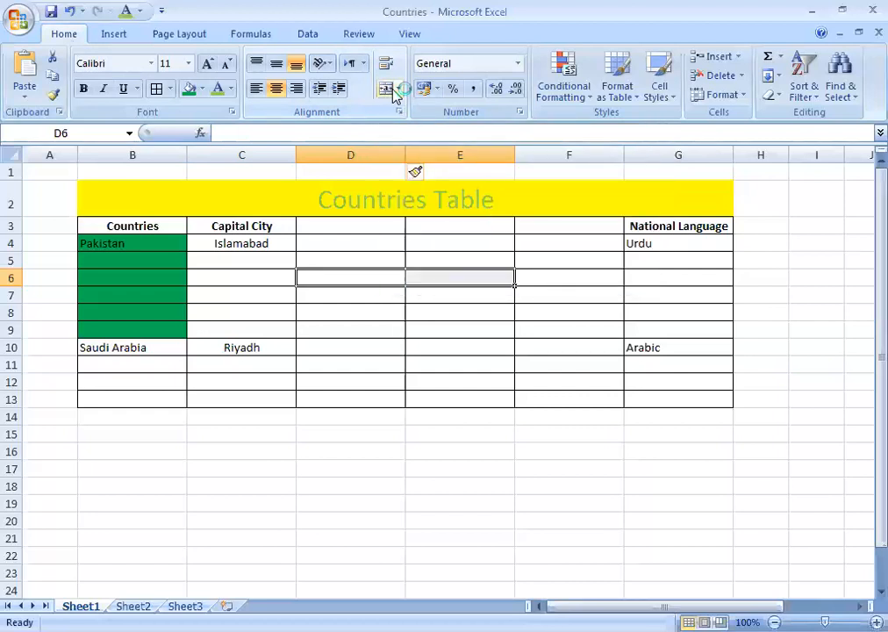
click(399, 90)
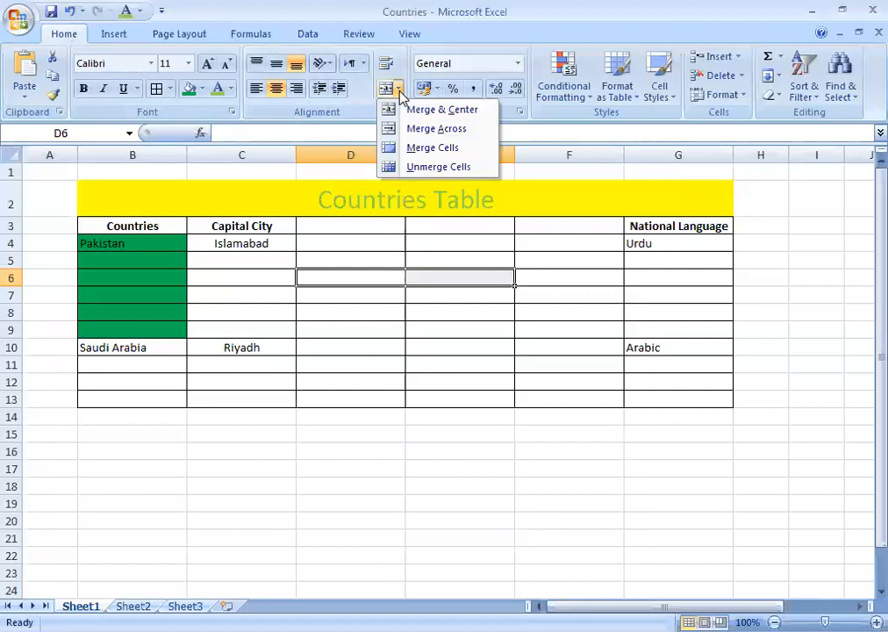
click(432, 148)
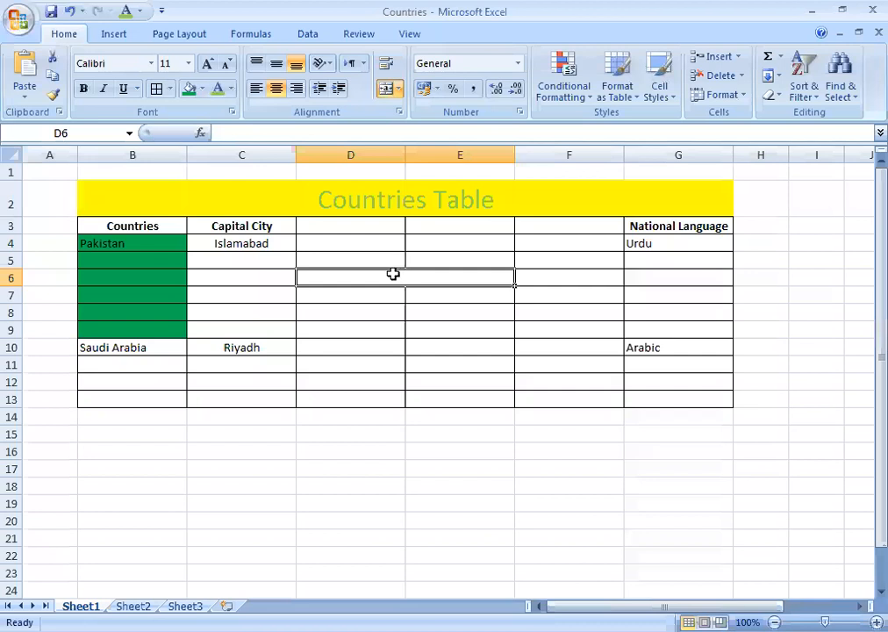
click(399, 198)
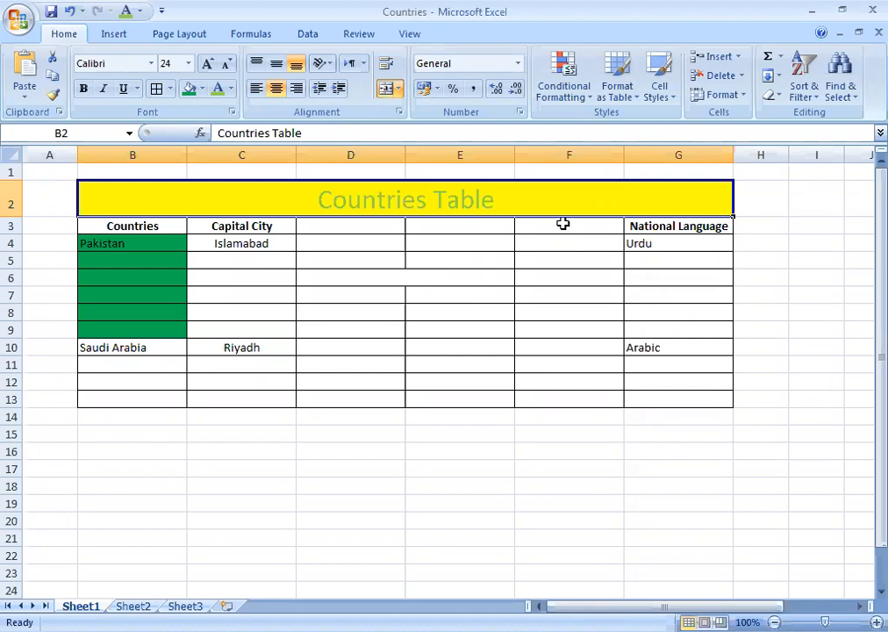
drag(563, 224, 570, 395)
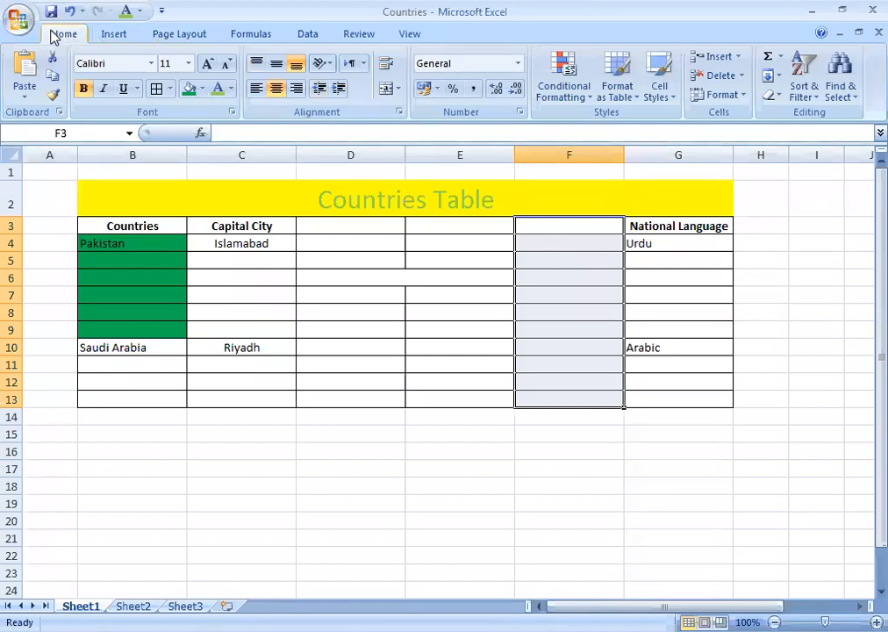
click(121, 34)
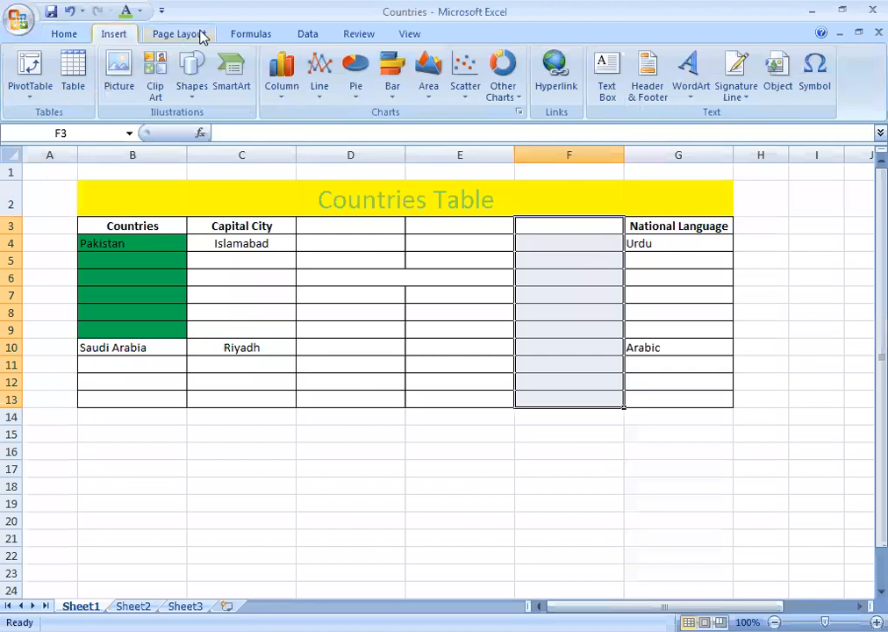
click(316, 35)
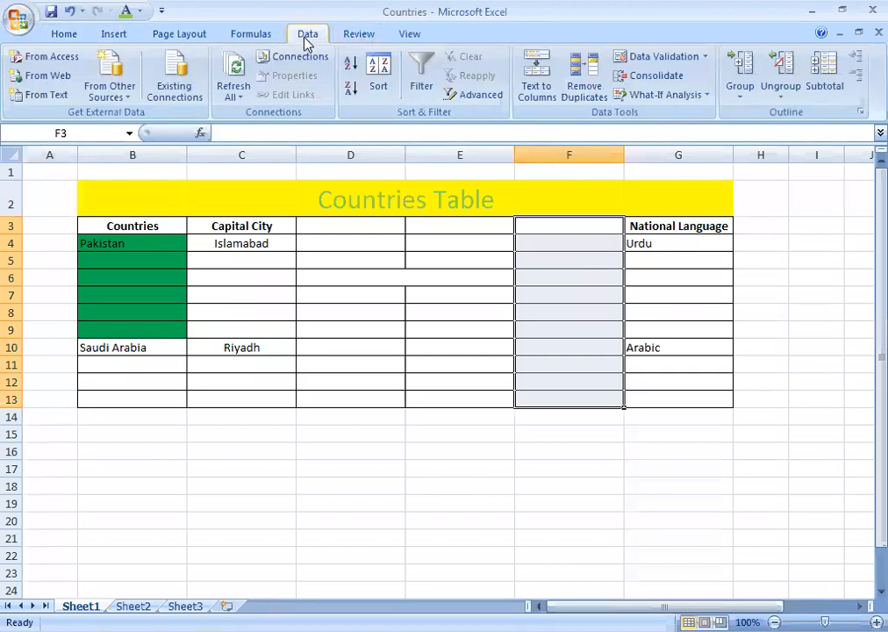
click(249, 33)
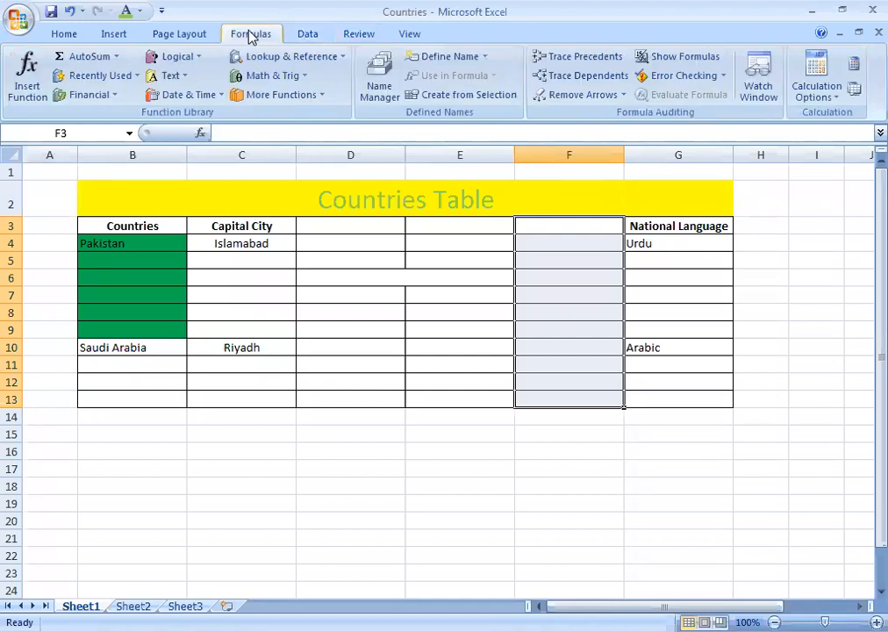
click(195, 36)
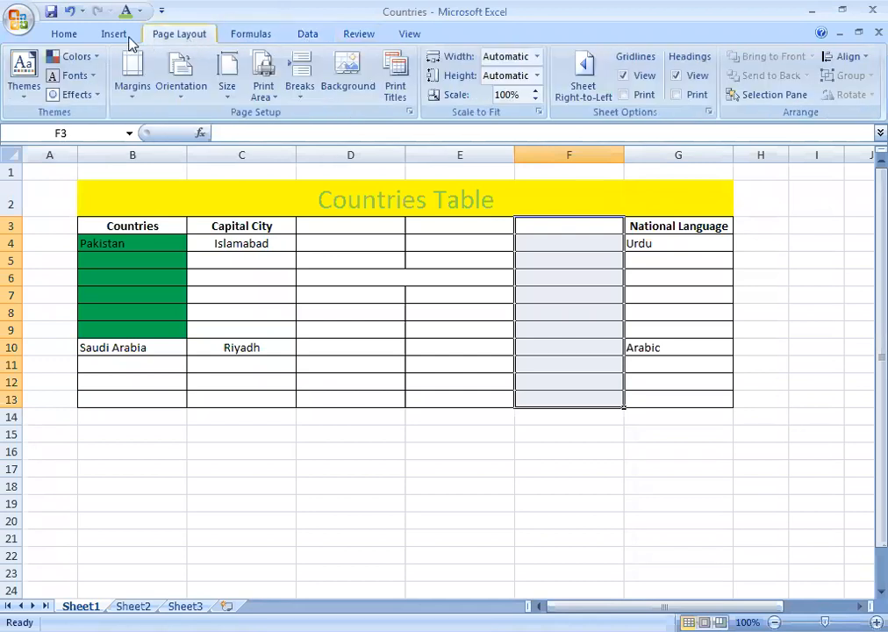
click(60, 37)
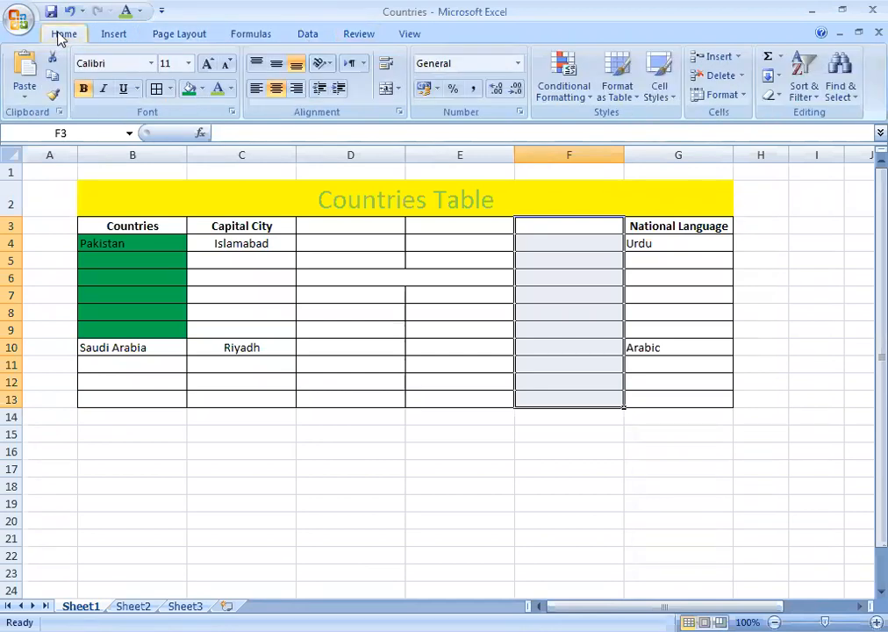
Apply Merge Cells (not Merge & Center) to F3:F13, then select cell G10.
click(399, 90)
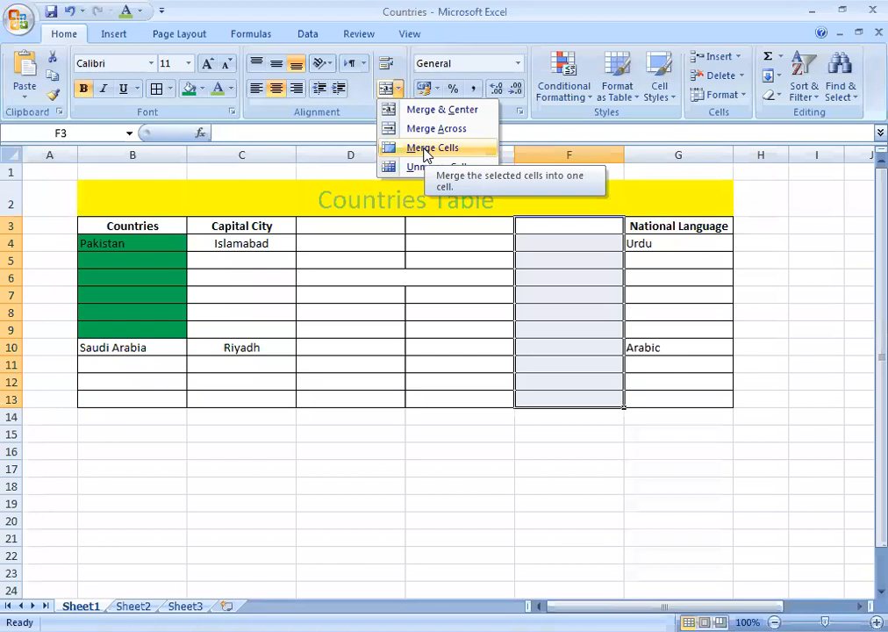
click(428, 151)
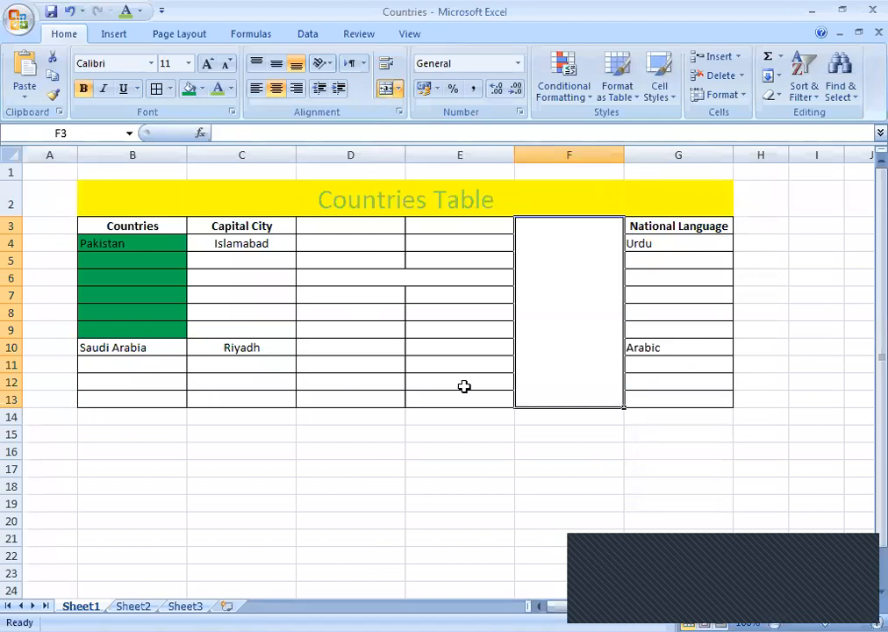
click(688, 347)
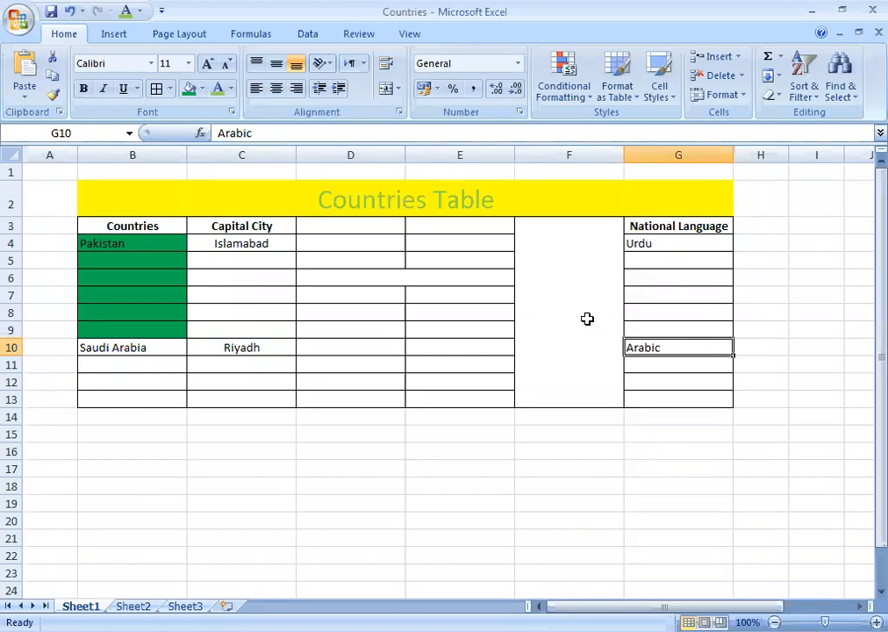
Type 'English, Spanish, French,' into empty cell G9 and commit it.
click(655, 329)
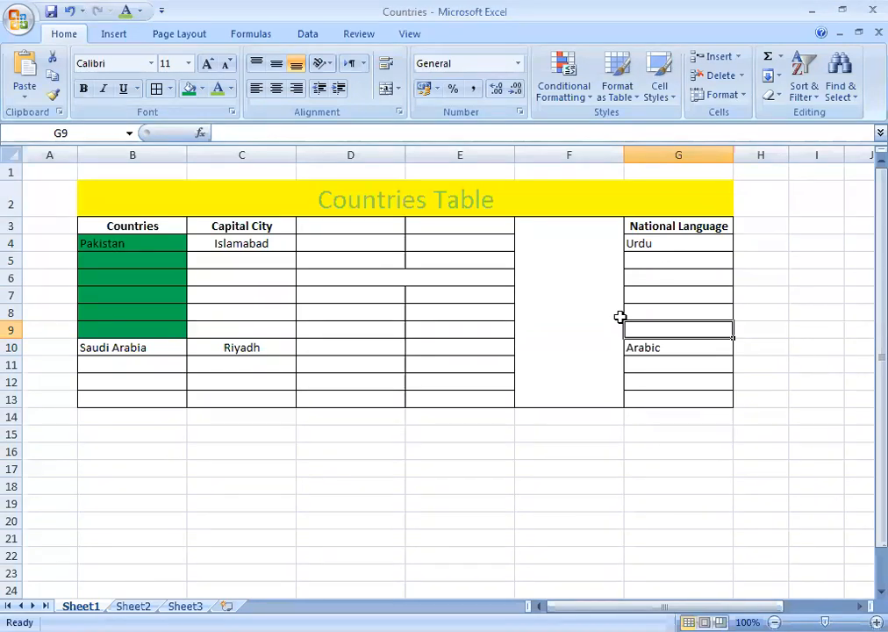
text(Engli)
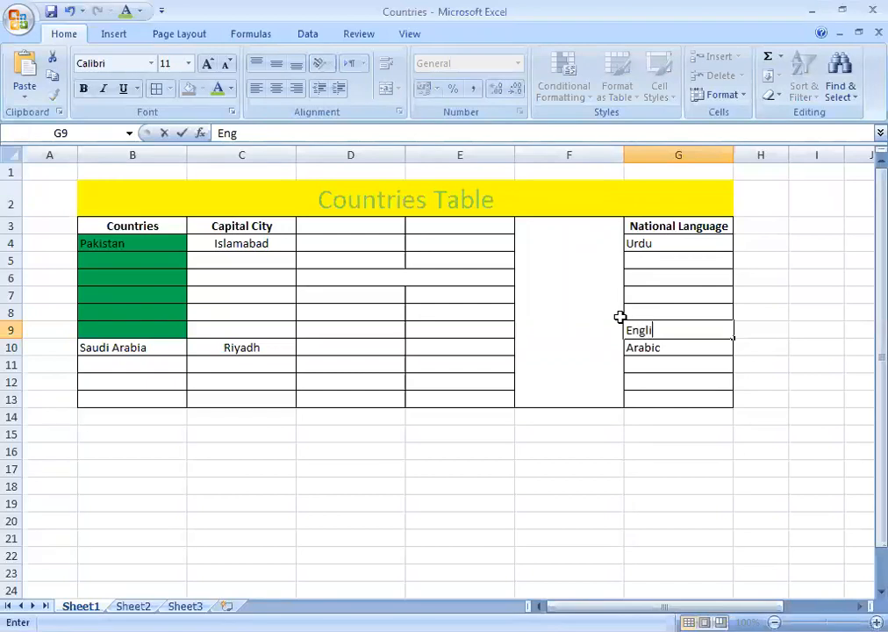
text(sh, )
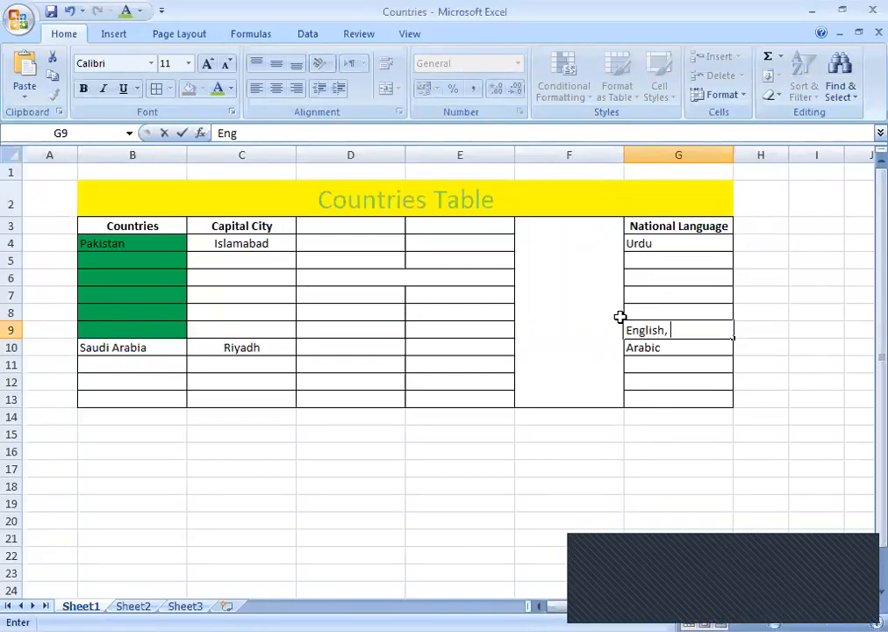
text(Spanis)
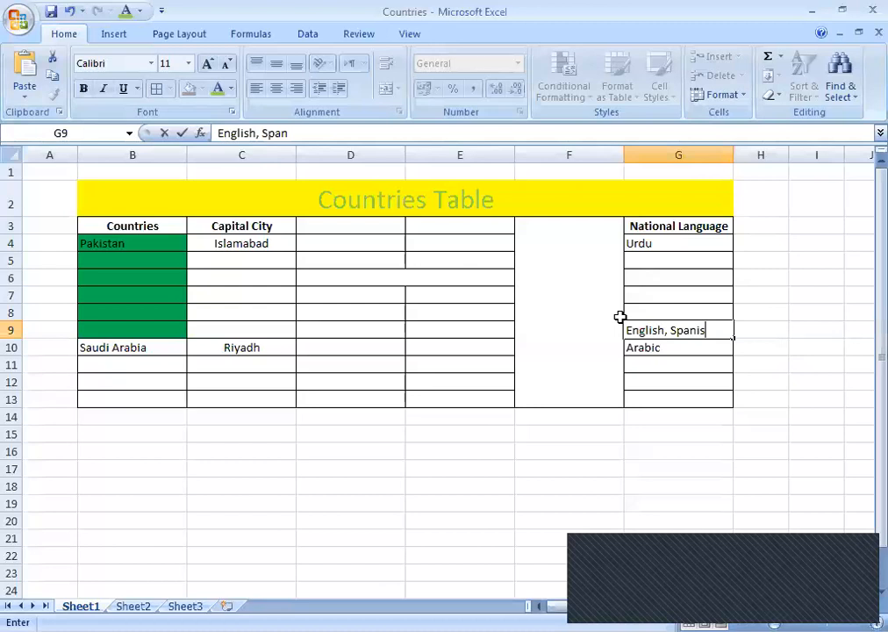
text(h, French)
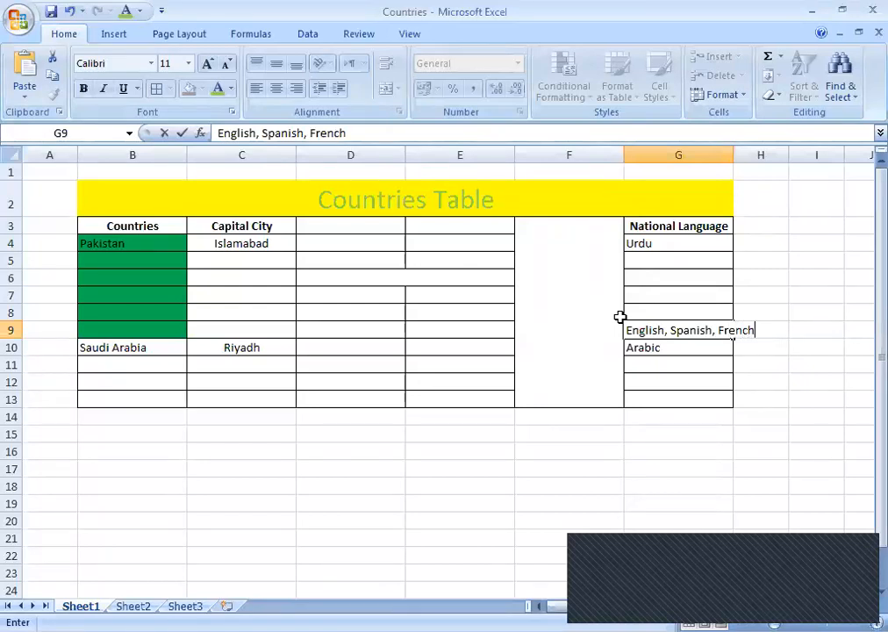
text(,)
key(Return)
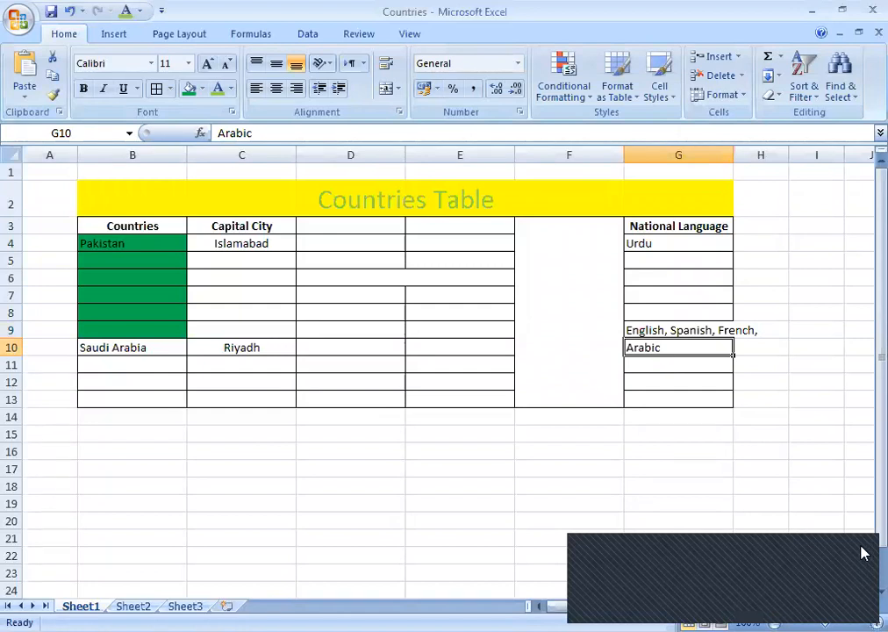
click(682, 330)
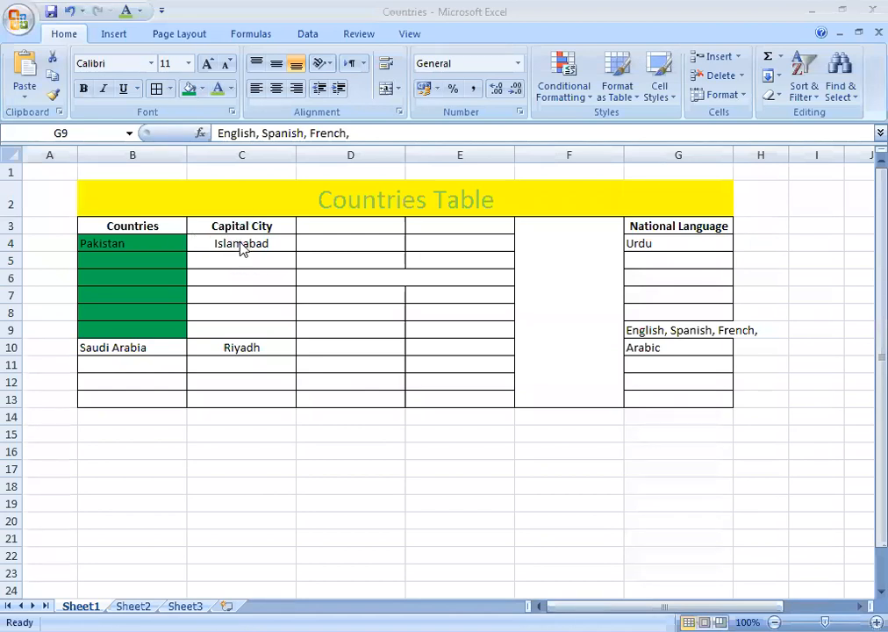
Enter 'India' in cell B5 beneath Pakistan.
click(163, 241)
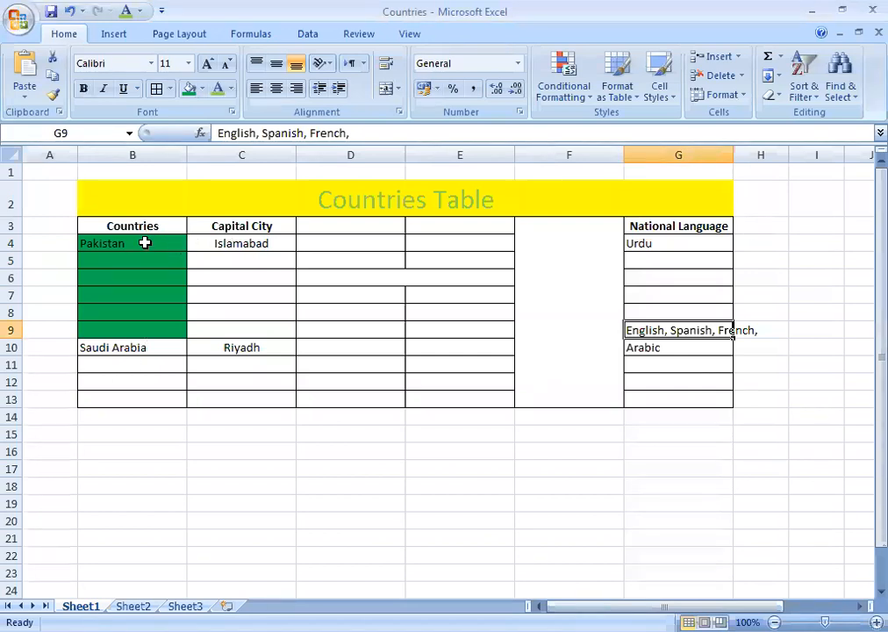
click(120, 261)
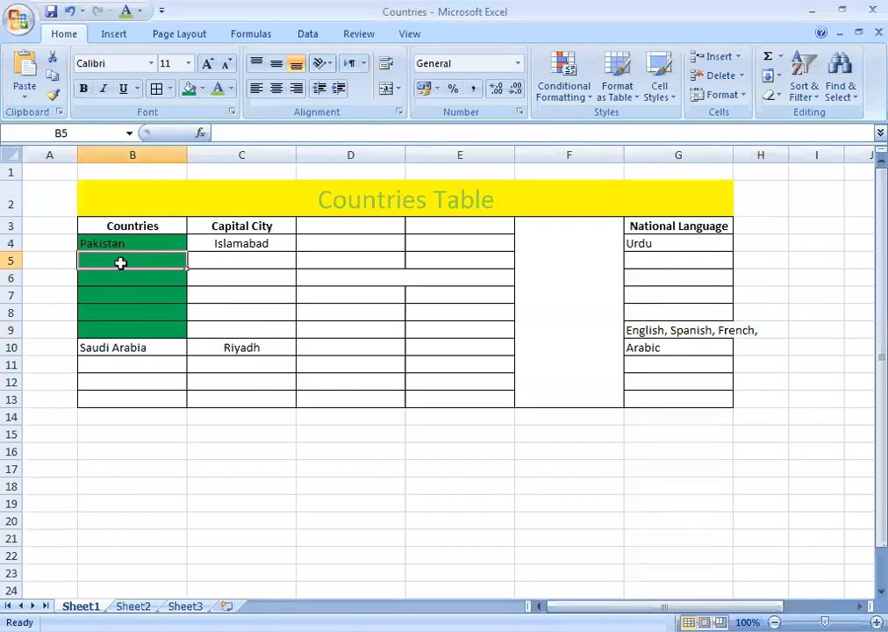
text(India)
key(Return)
key(Up)
key(Up)
key(Down)
Insert an entire row above India at row 5, then repeat twice with F4.
click(122, 39)
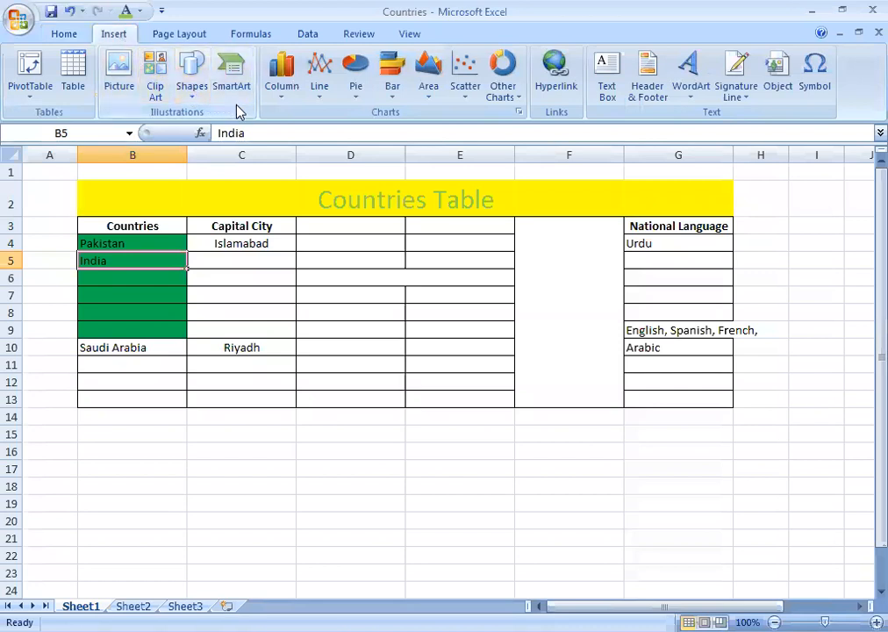
click(109, 245)
click(99, 259)
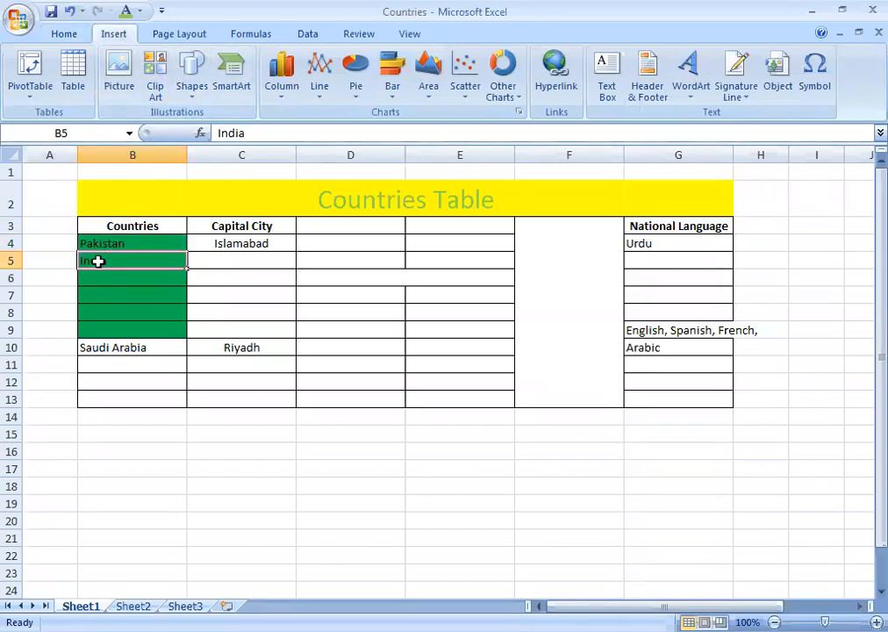
right_click(97, 261)
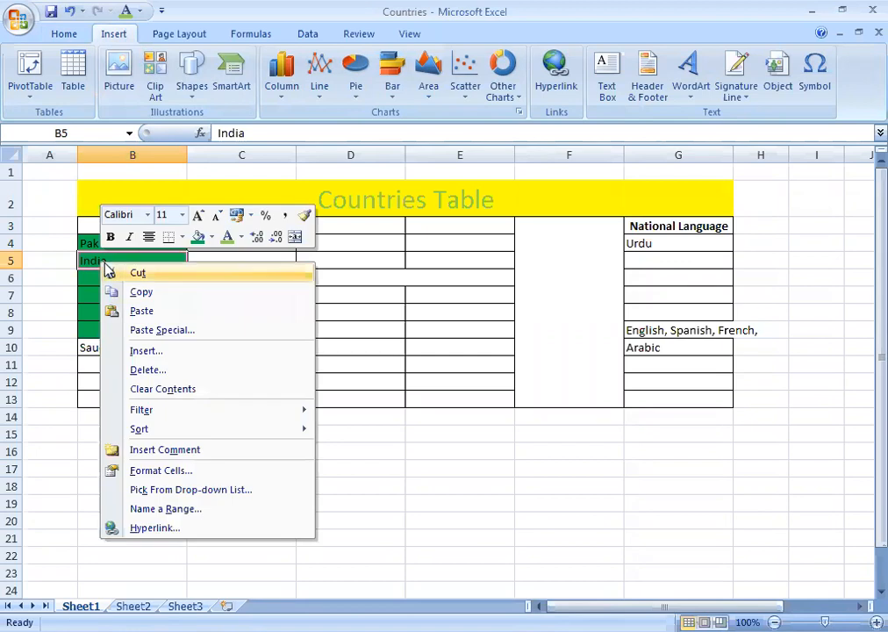
click(143, 351)
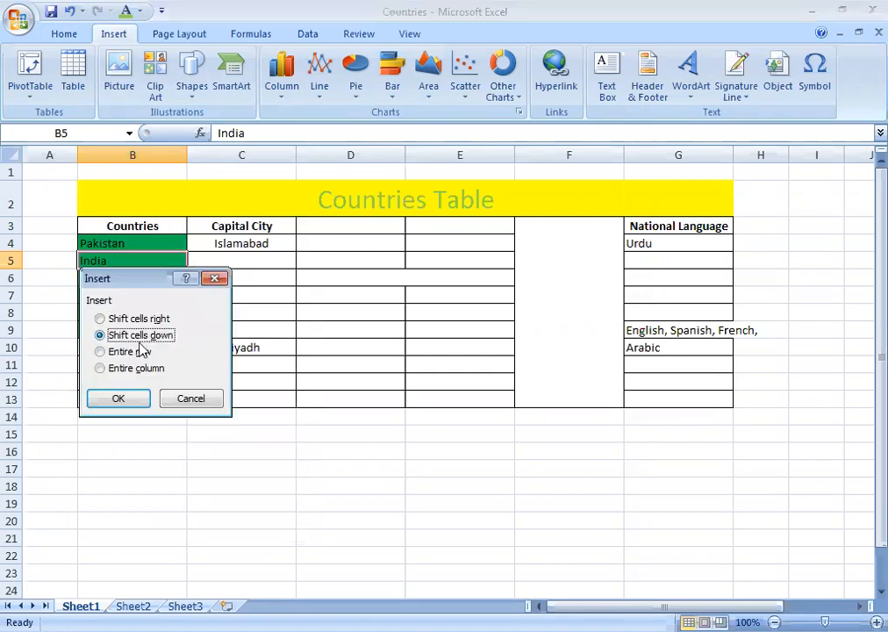
click(132, 352)
click(118, 399)
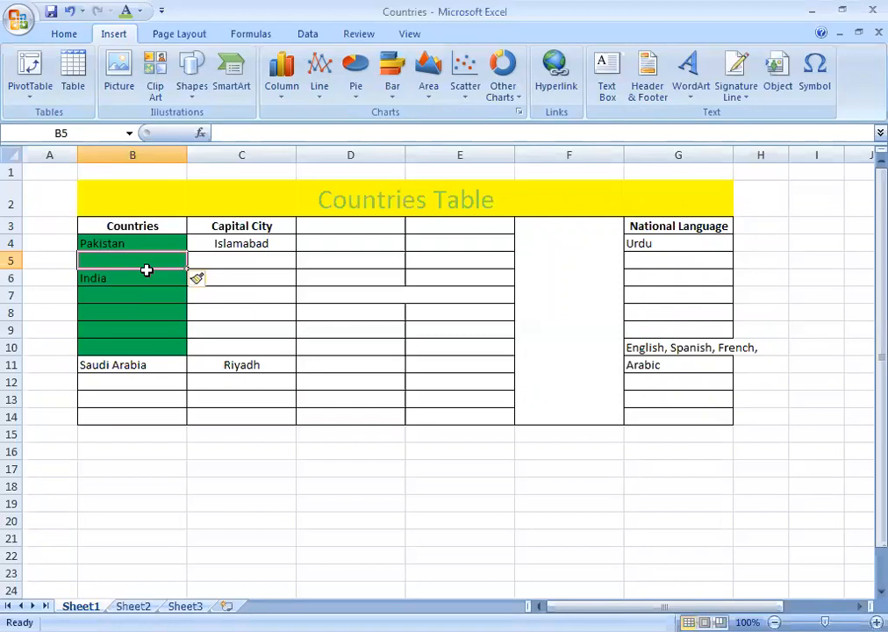
key(F4)
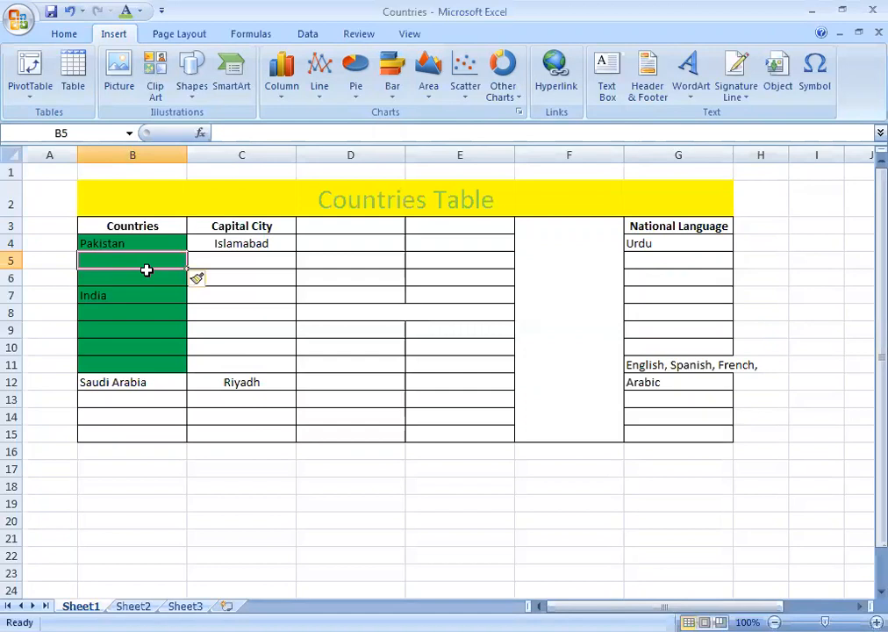
key(F4)
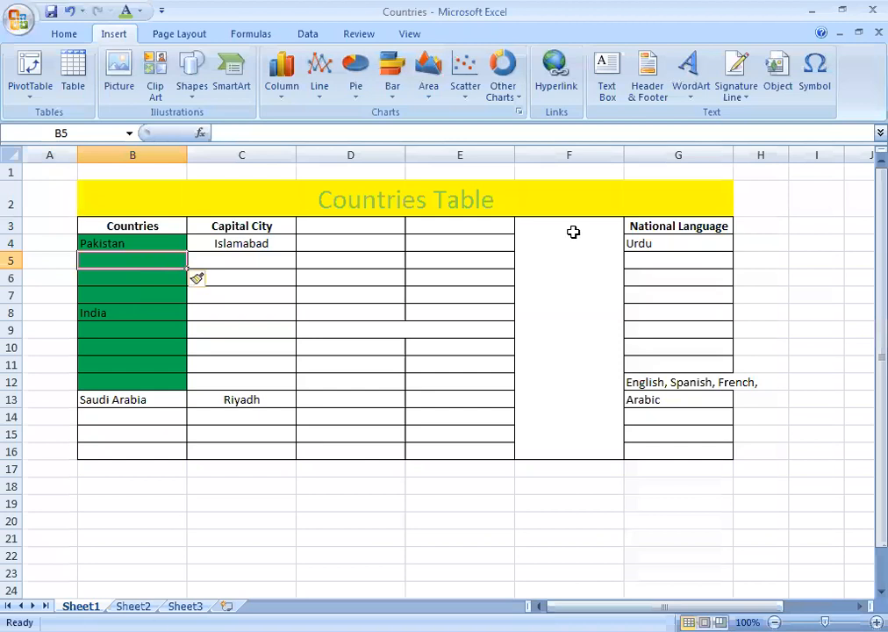
Select merged D9:E9, the merged column F block, and G12 to inspect the table.
click(397, 331)
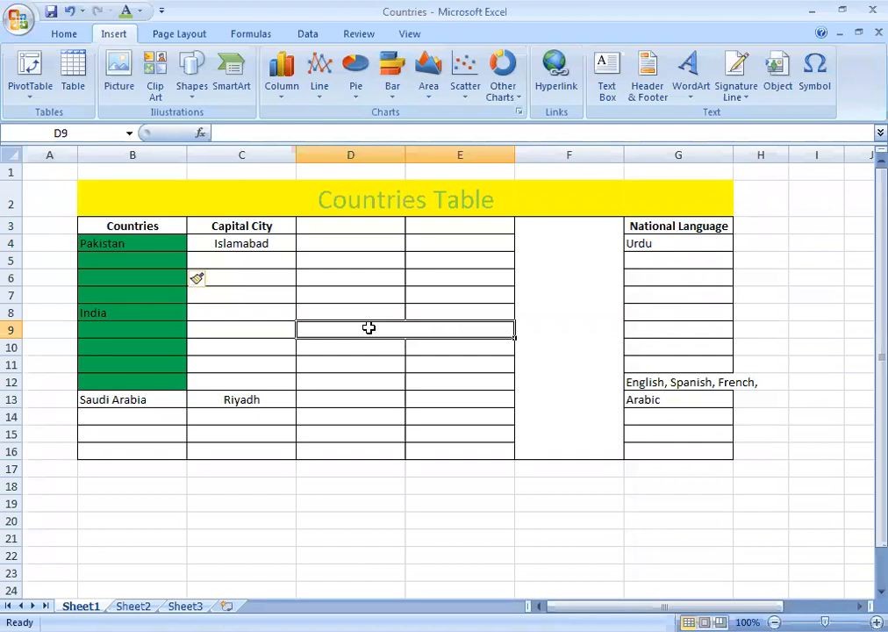
click(557, 252)
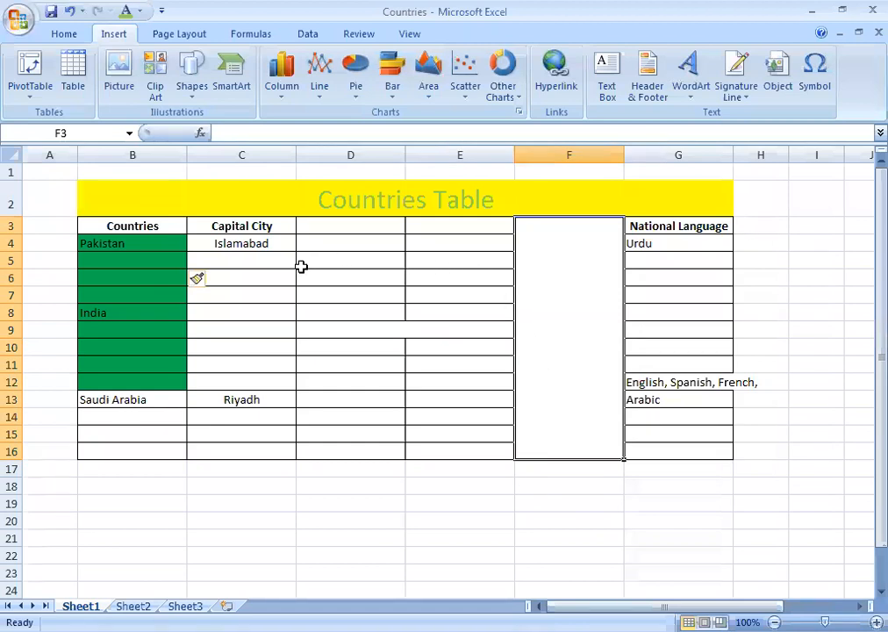
click(679, 382)
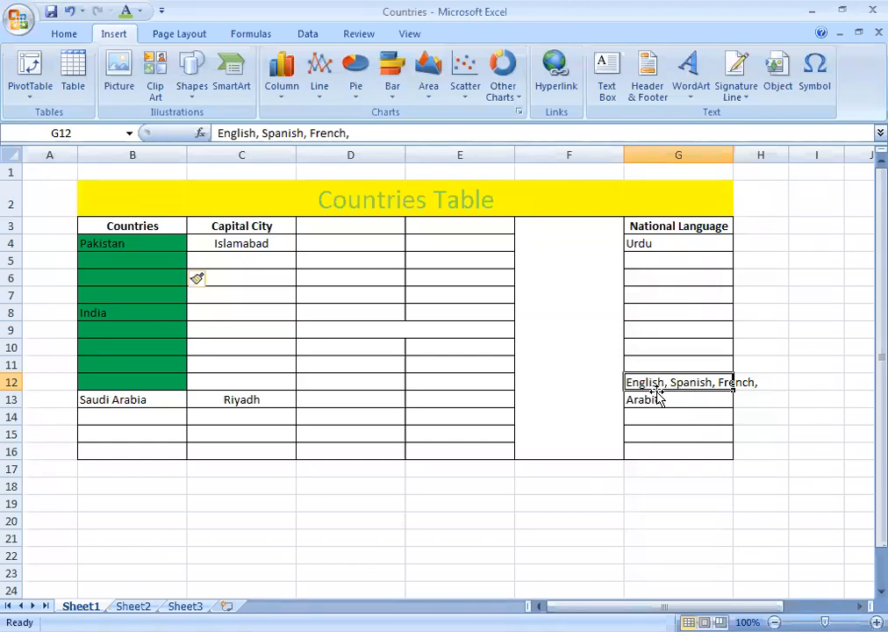
Enter 'USA' in cell B12 and move along row 12 to the language cell G12.
click(117, 379)
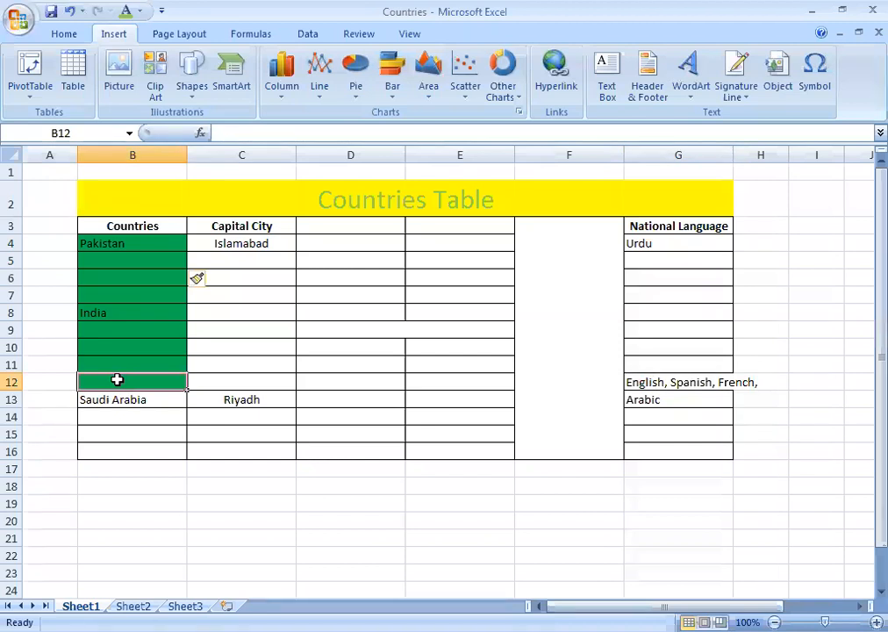
text(USA)
key(Return)
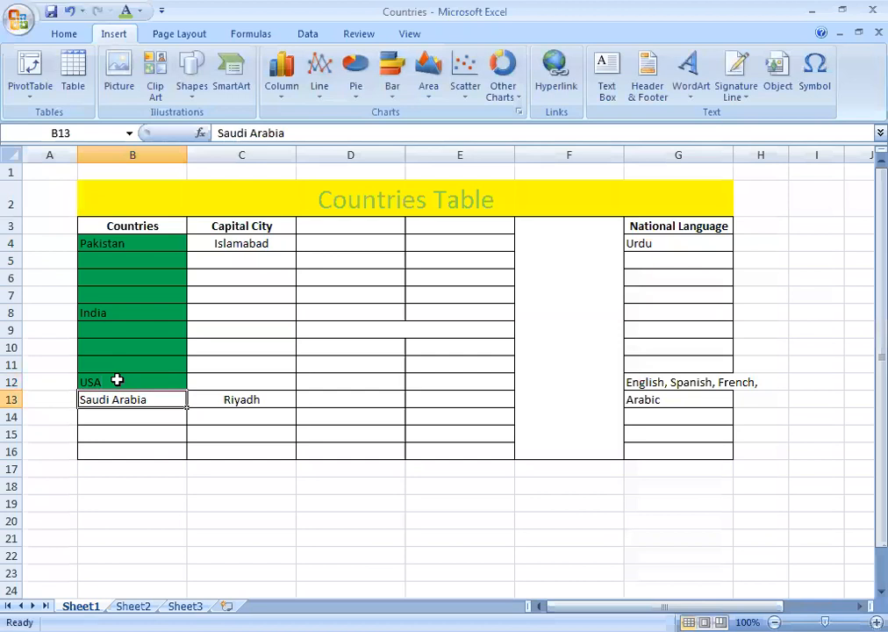
key(Up)
key(Right)
key(Right)
key(Right)
key(Right)
key(Right)
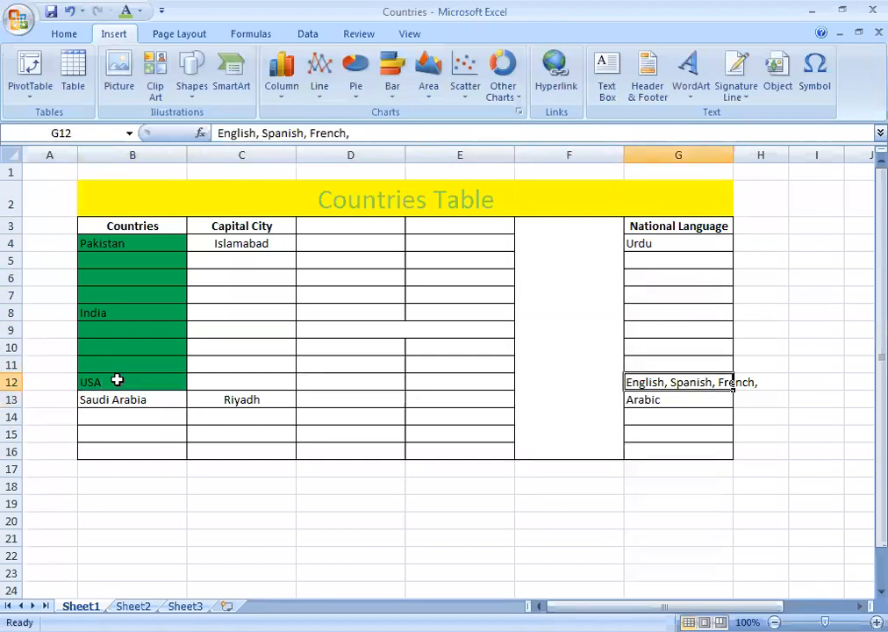
Check how G12's language text overflows into H12, then return to the Home ribbon.
key(Right)
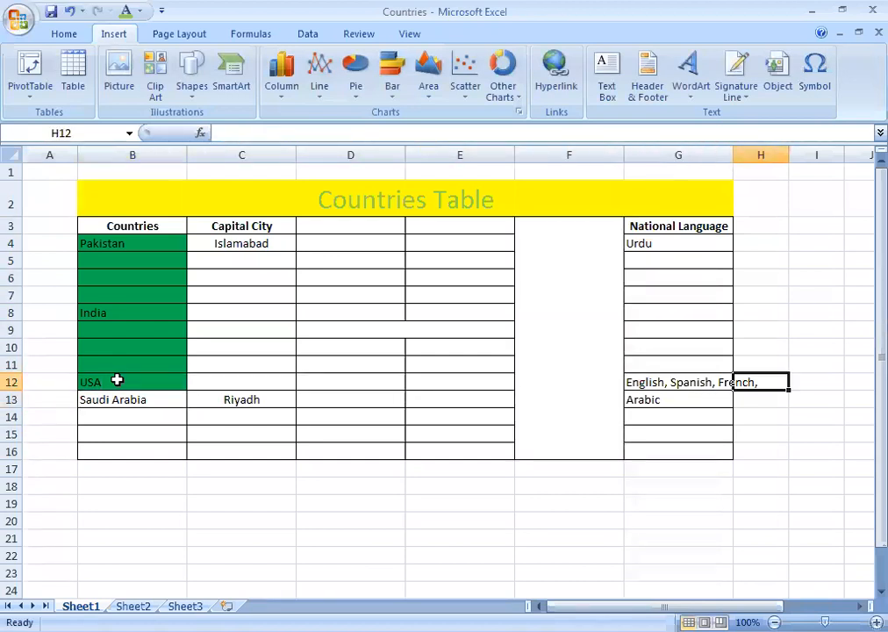
key(Left)
key(Right)
key(Left)
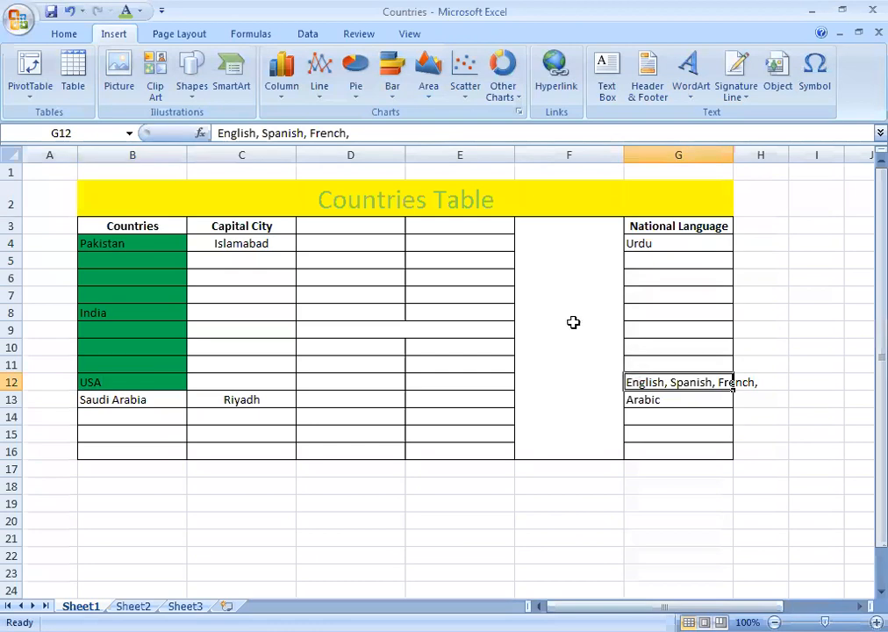
click(62, 35)
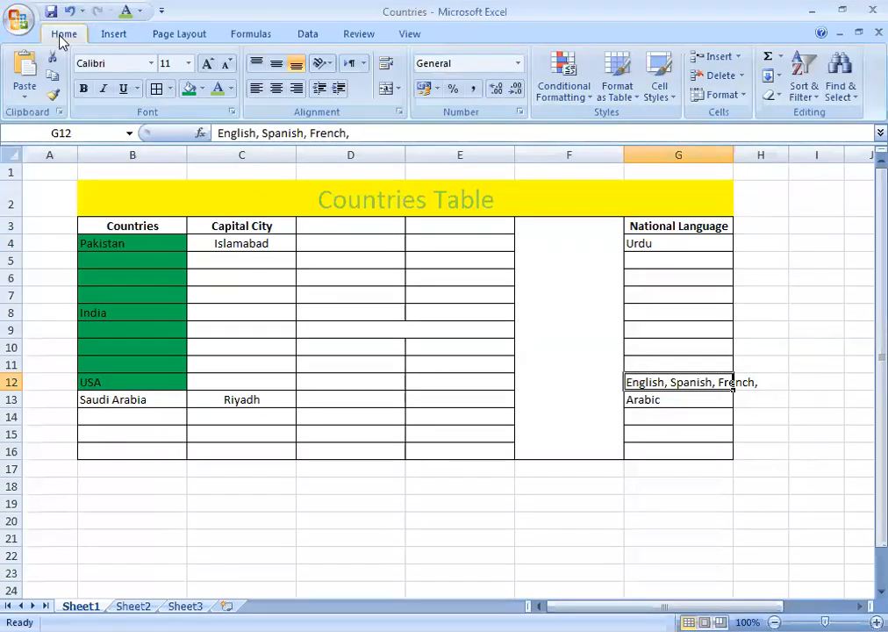
Look over the merge options and the Insert, Formulas and Data ribbons, then return to Home.
click(399, 89)
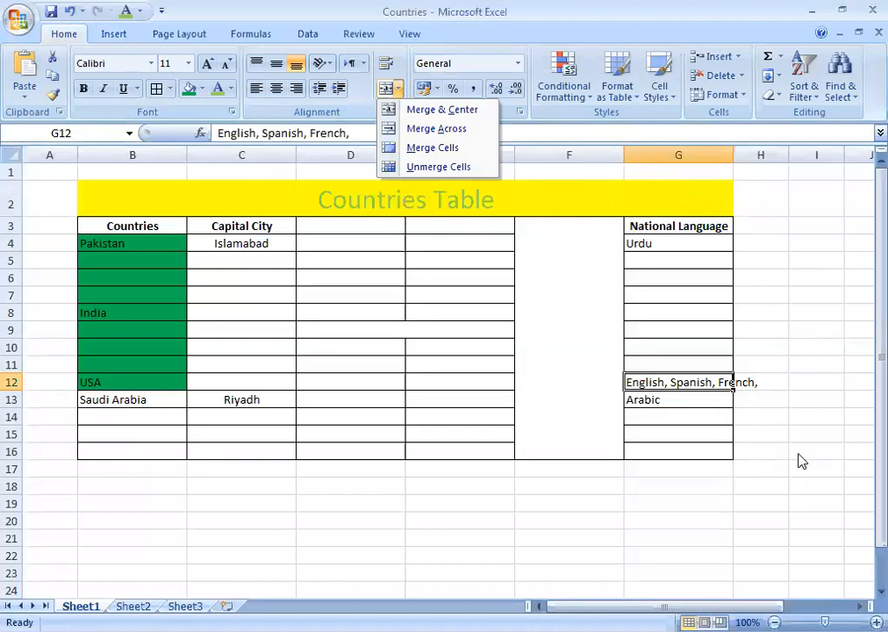
click(399, 88)
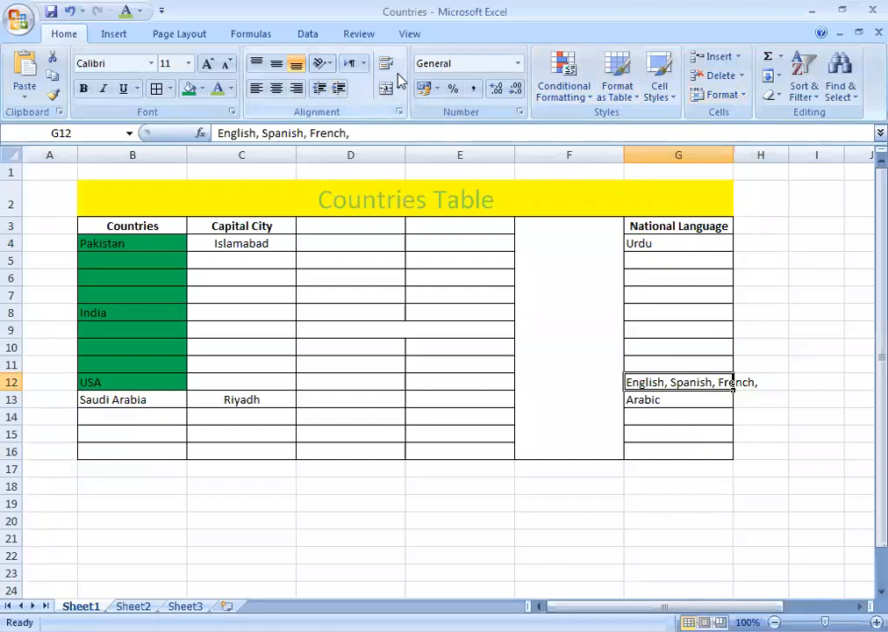
click(120, 37)
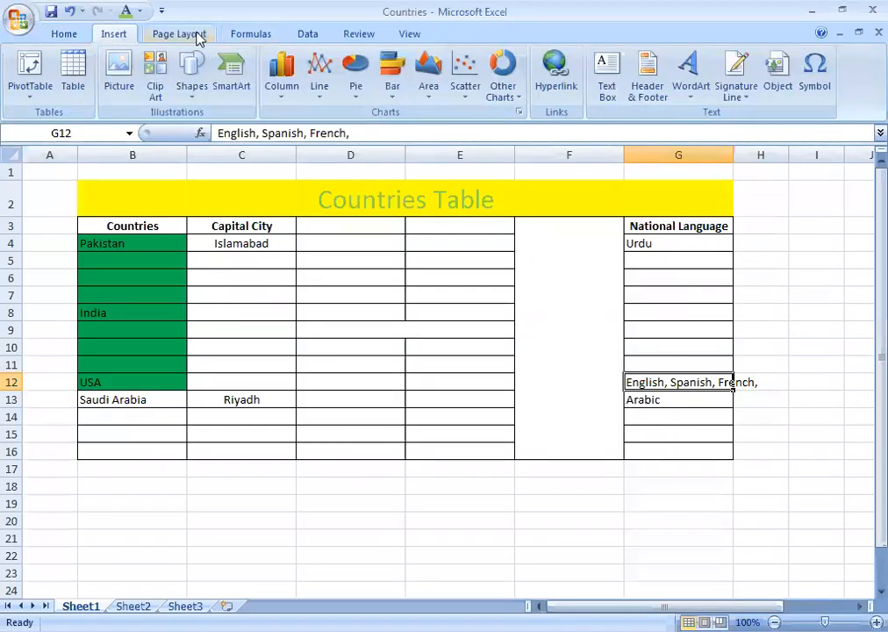
click(254, 35)
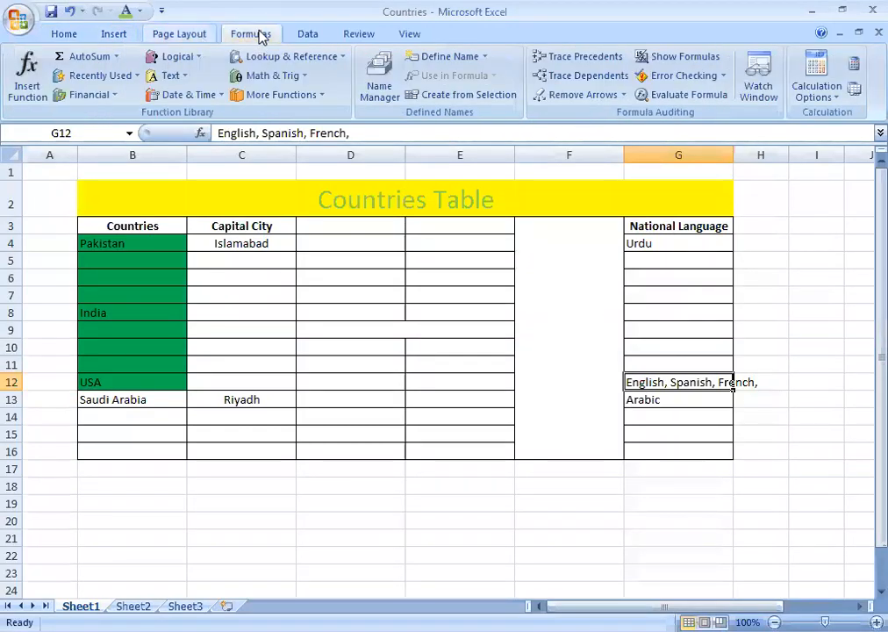
click(323, 35)
click(66, 33)
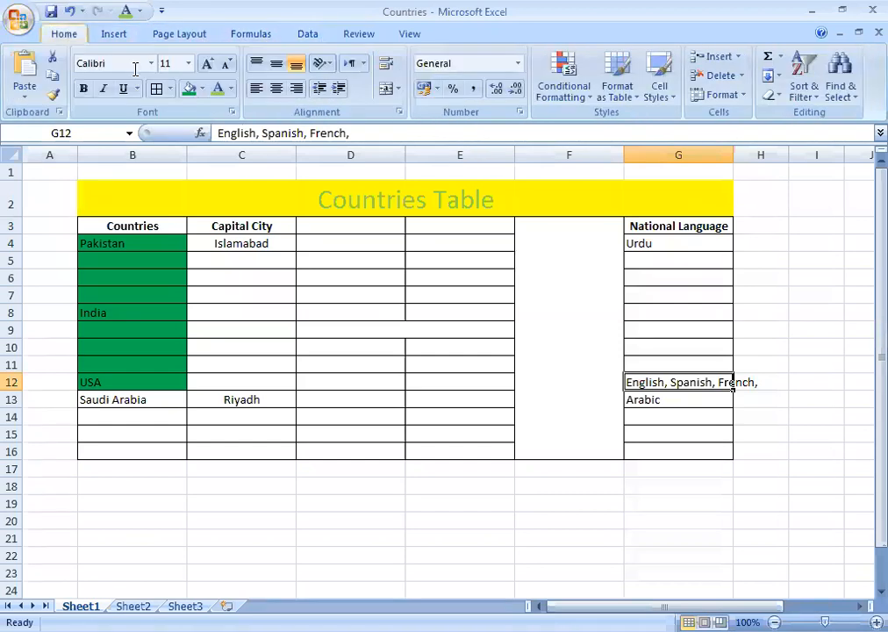
Turn on Wrap text for G12 in the Format Cells Alignment settings.
click(399, 113)
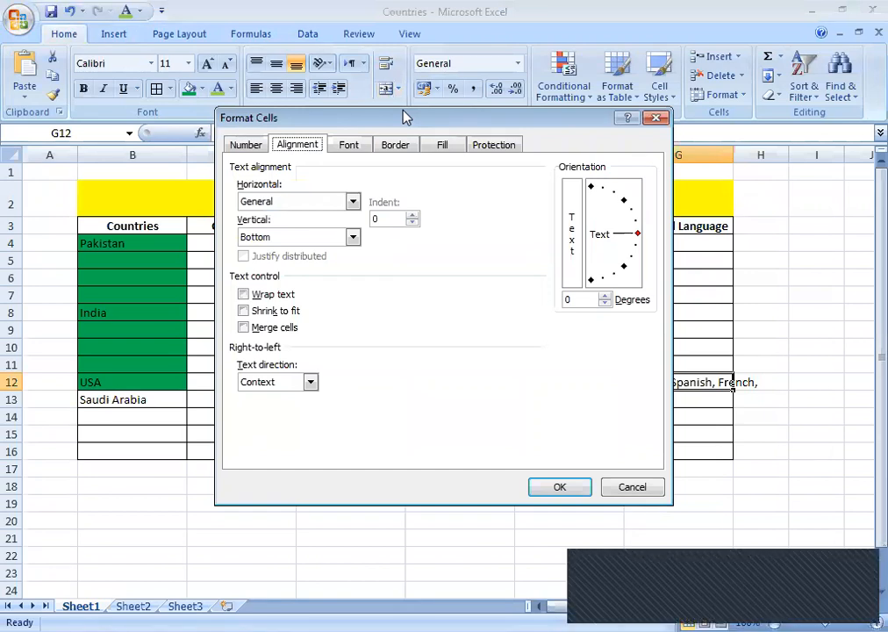
click(658, 121)
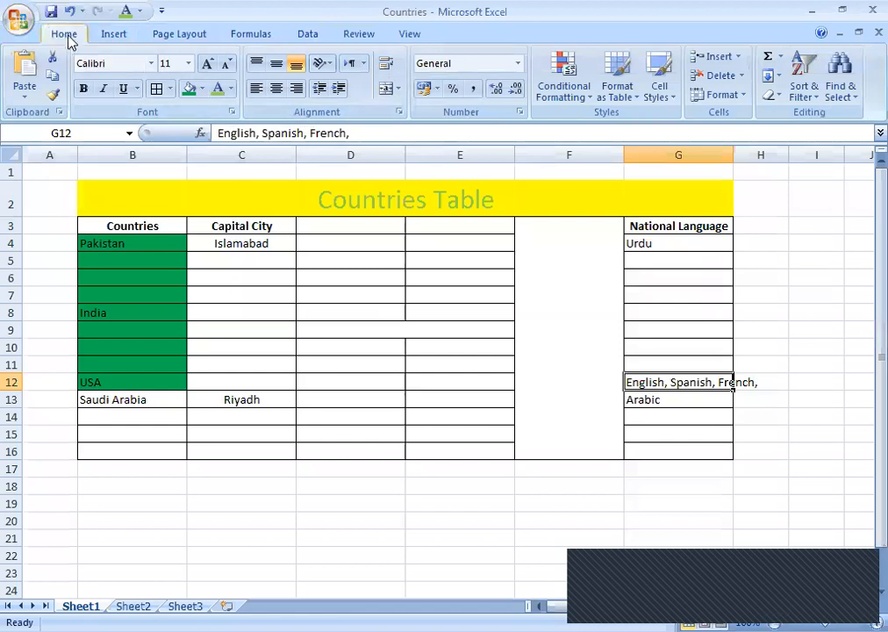
click(400, 114)
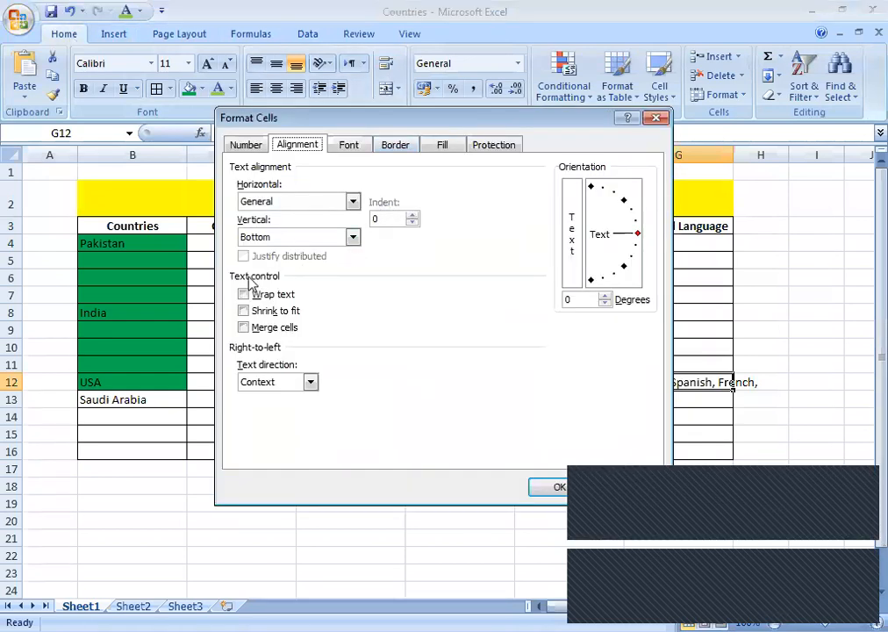
click(244, 296)
click(244, 296)
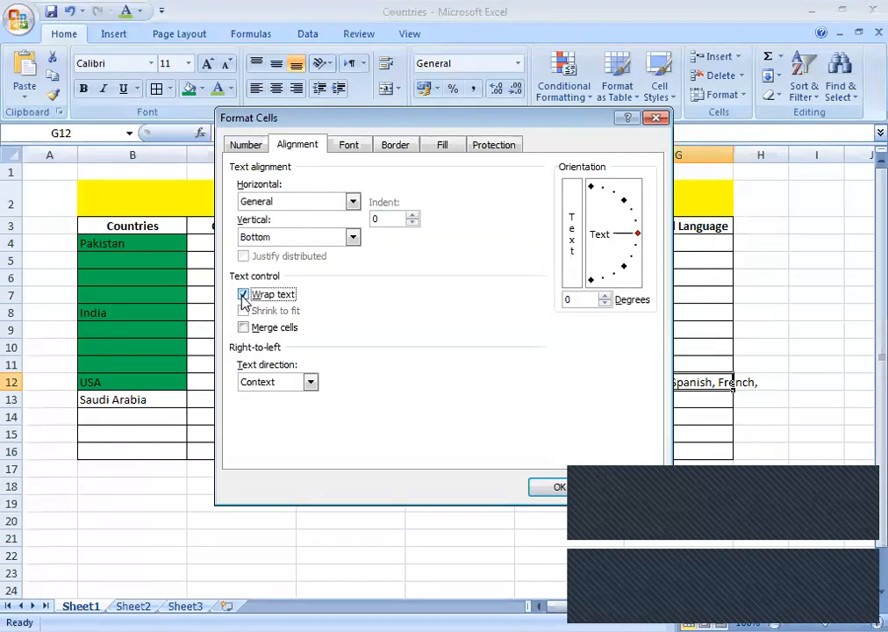
click(542, 493)
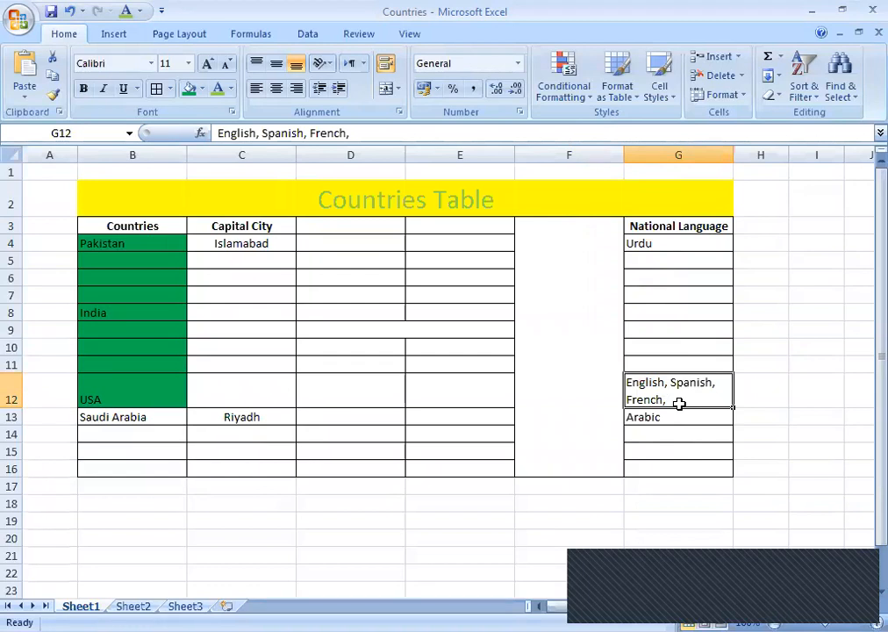
Append ', Turkish, German, Chinese, Russian' to G12's language list via the formula bar.
click(366, 132)
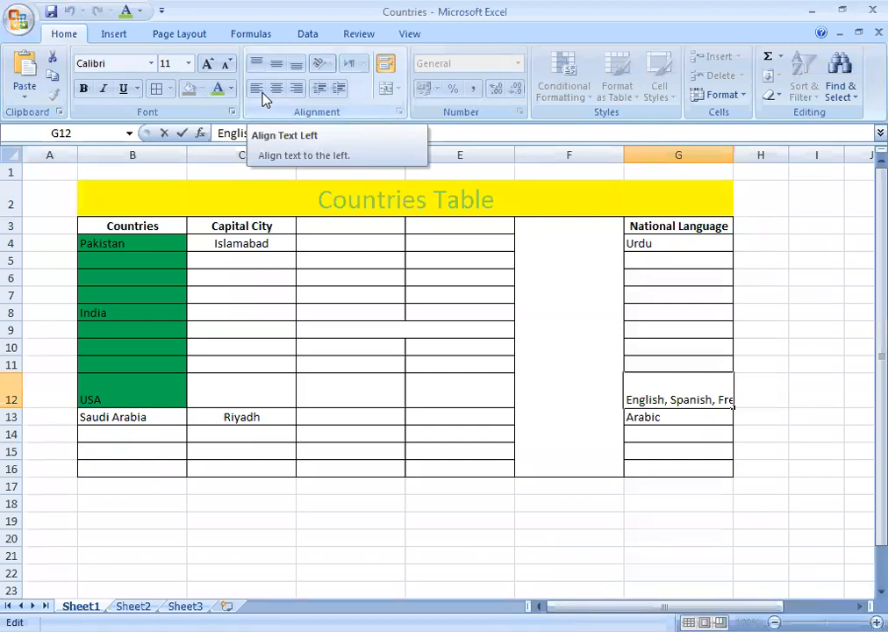
text(, Turkish)
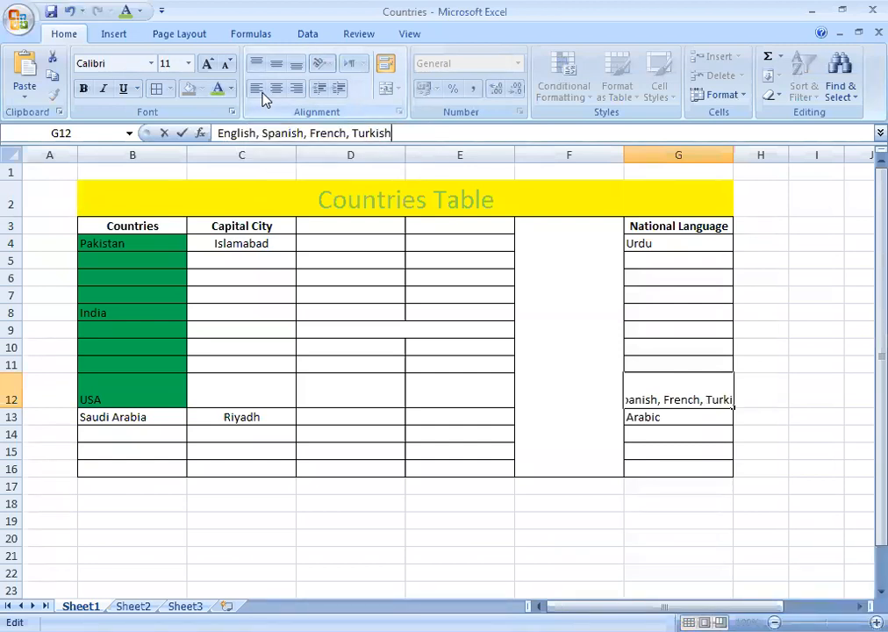
text(, German)
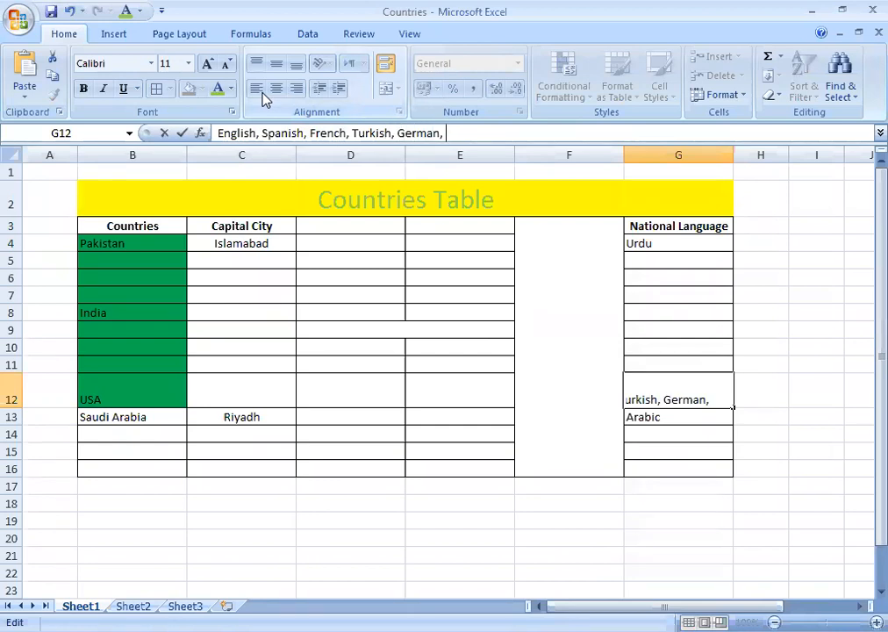
text(, Chine)
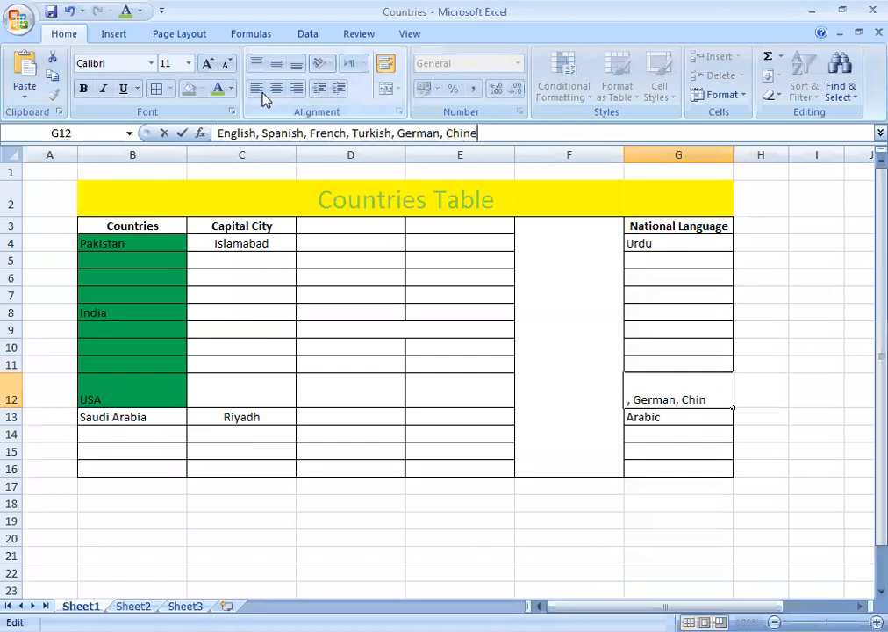
text(se, Russian)
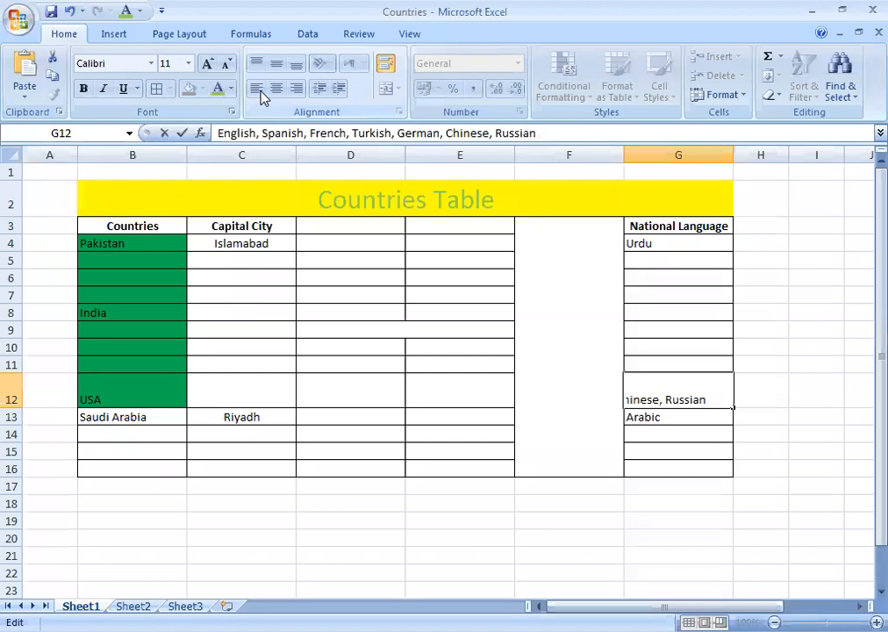
key(Return)
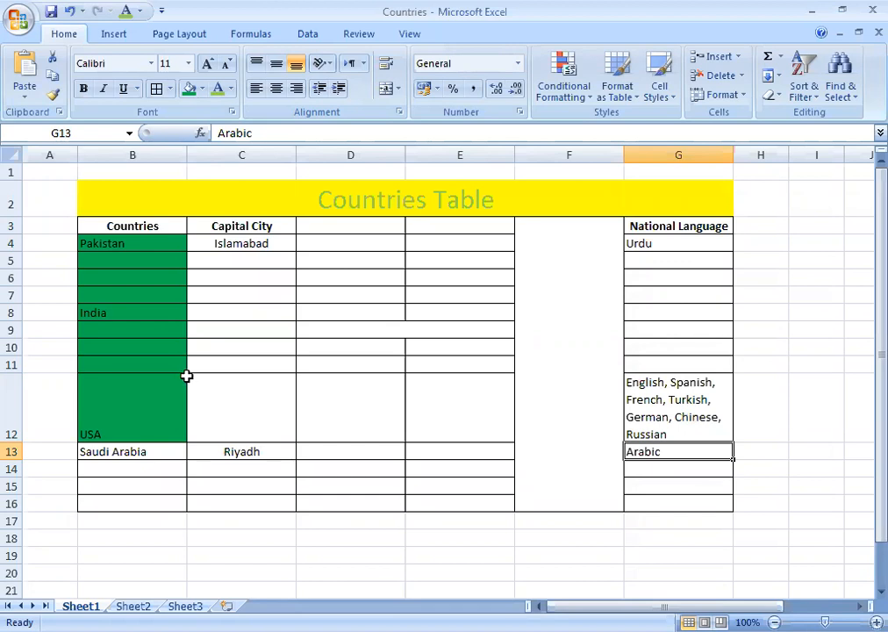
click(321, 198)
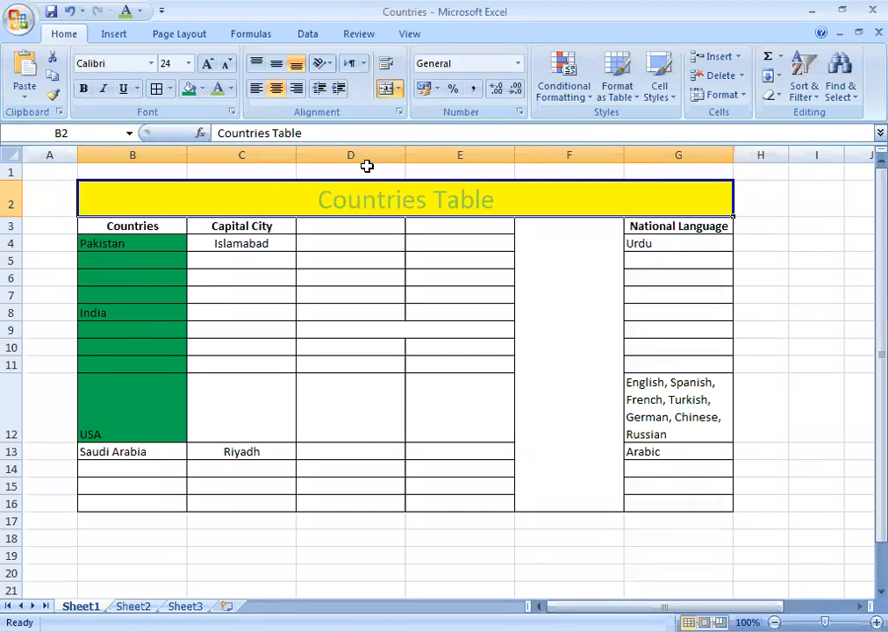
click(391, 326)
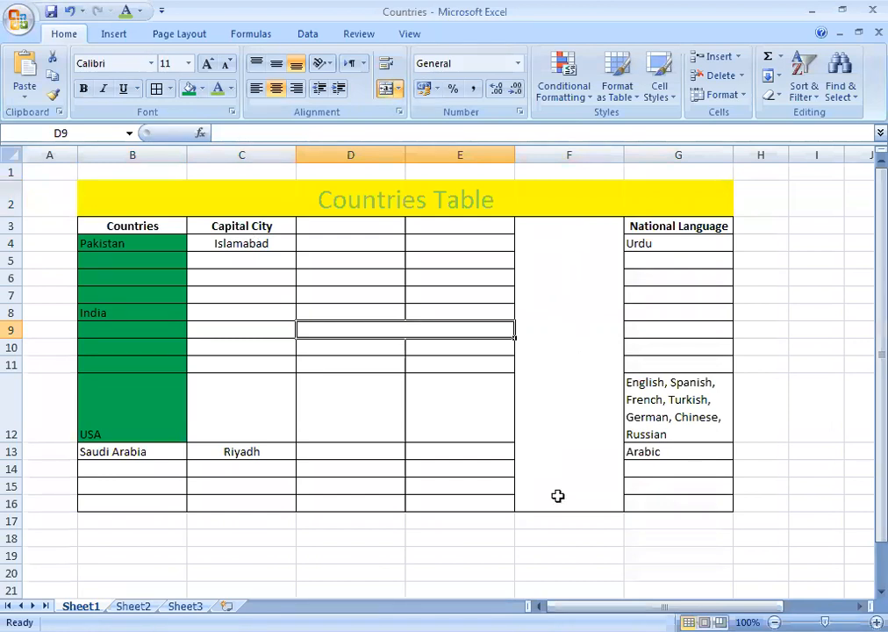
click(653, 403)
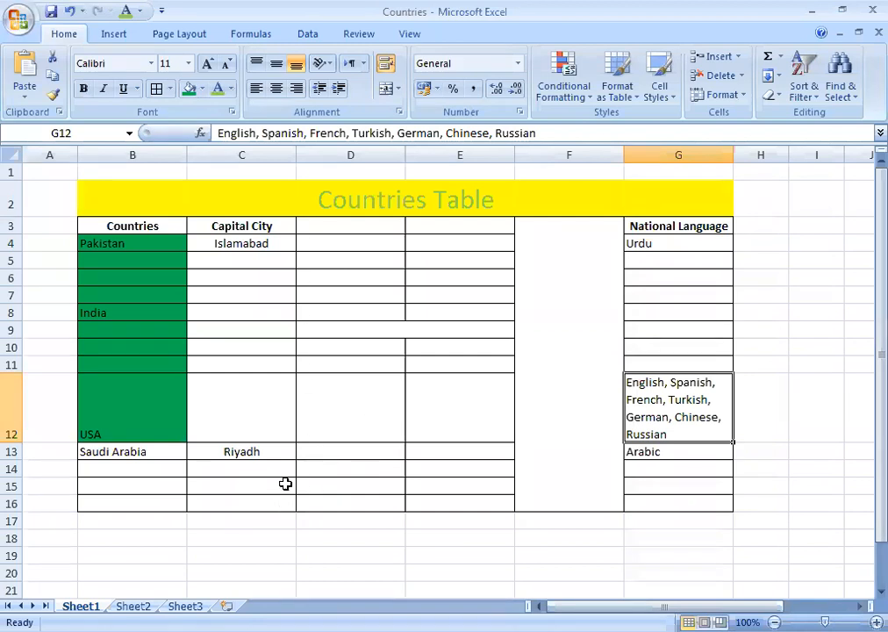
Select cell D12 and type the contact's e-mail address.
click(347, 406)
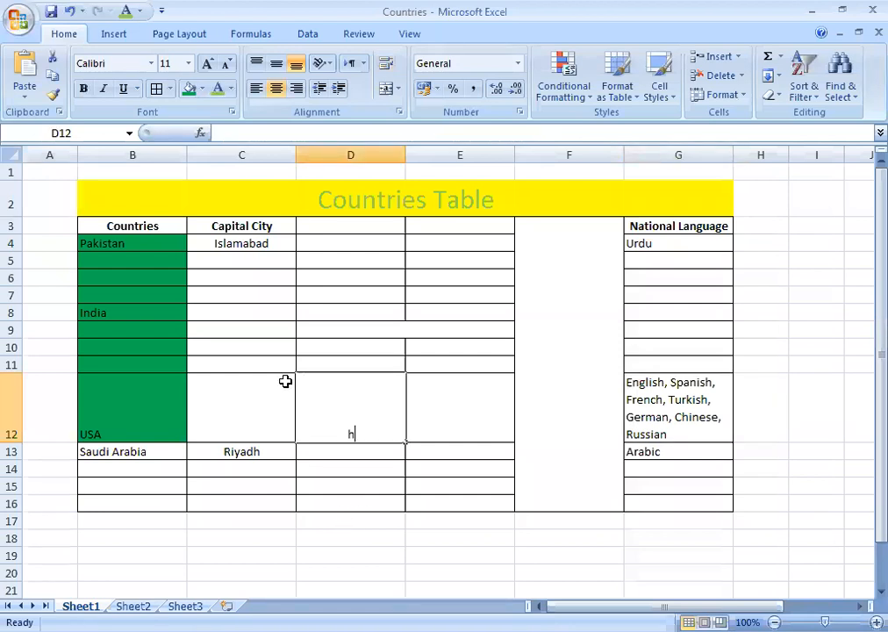
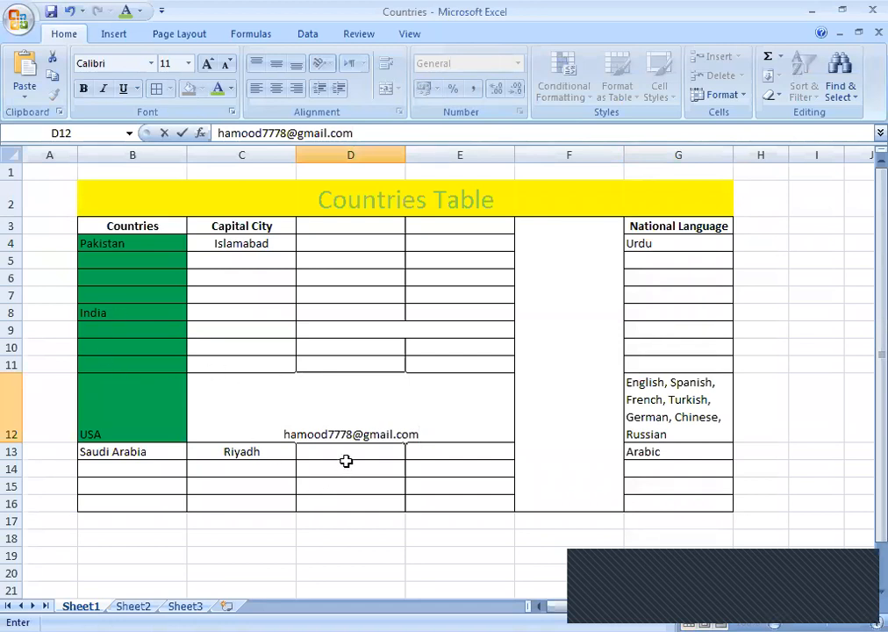
Commit the contact e-mail in D12 so Excel auto-formats it as a blue hyperlink.
click(342, 414)
click(349, 452)
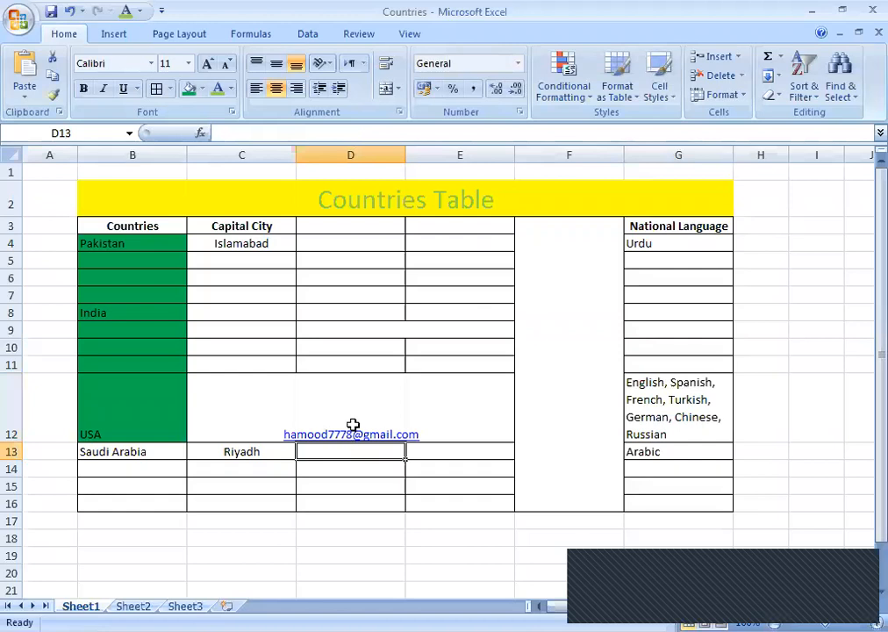
click(358, 424)
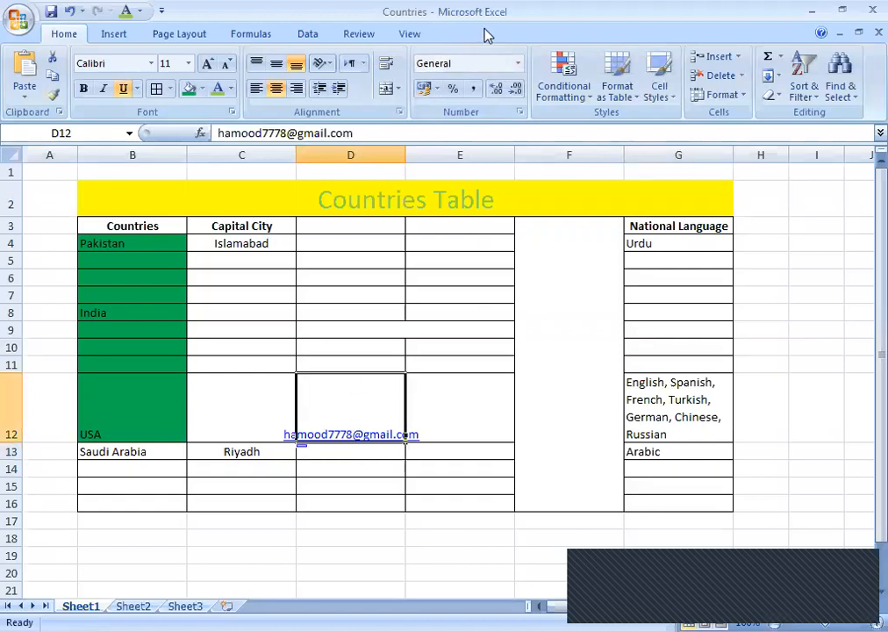